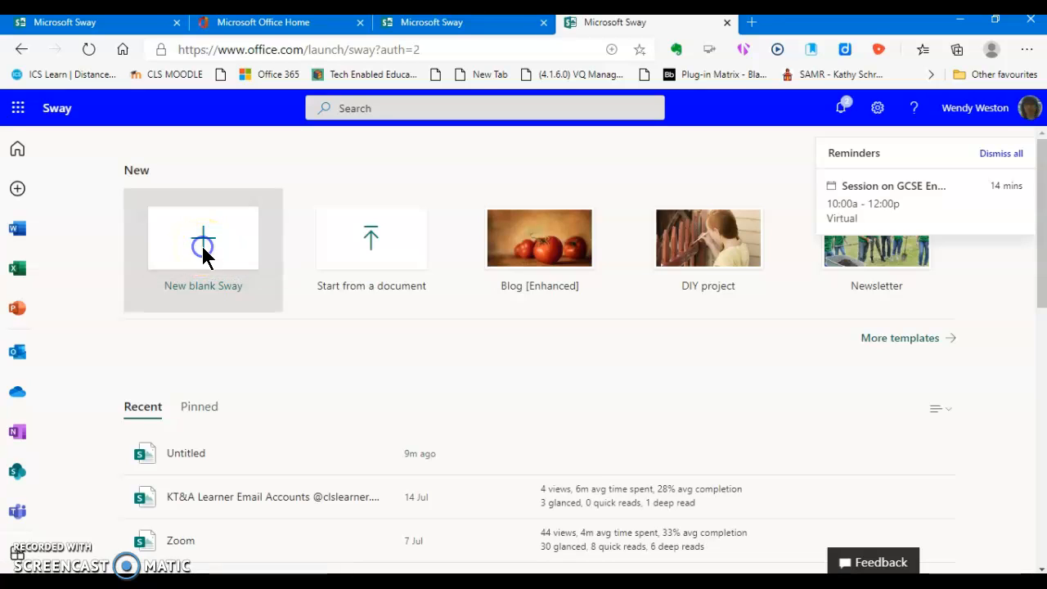
- Create a new blank Sway and set its layout style to Vertical
click(204, 252)
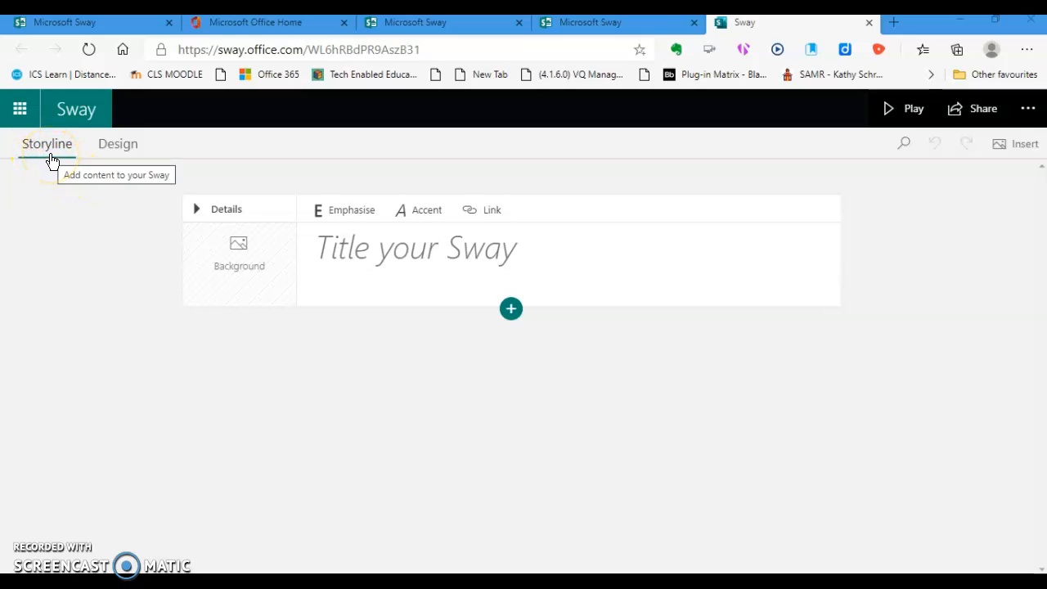
click(108, 155)
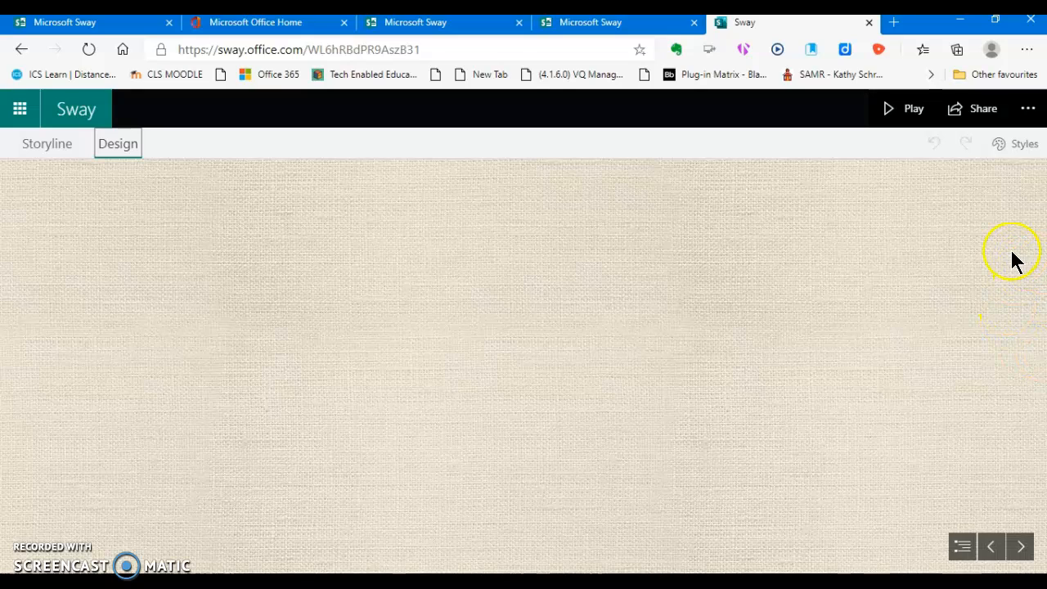
click(1011, 147)
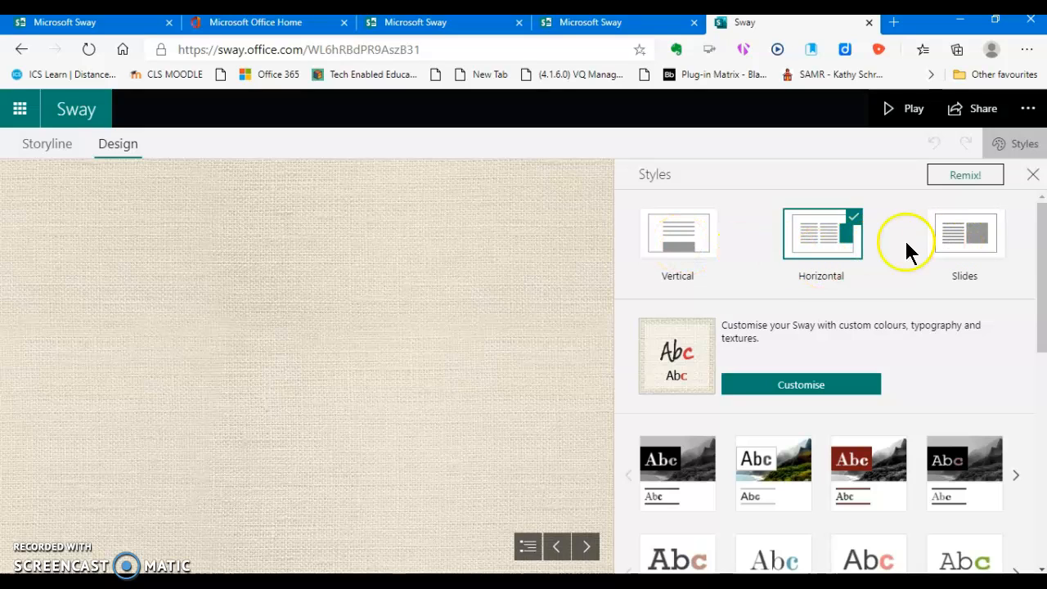
click(674, 248)
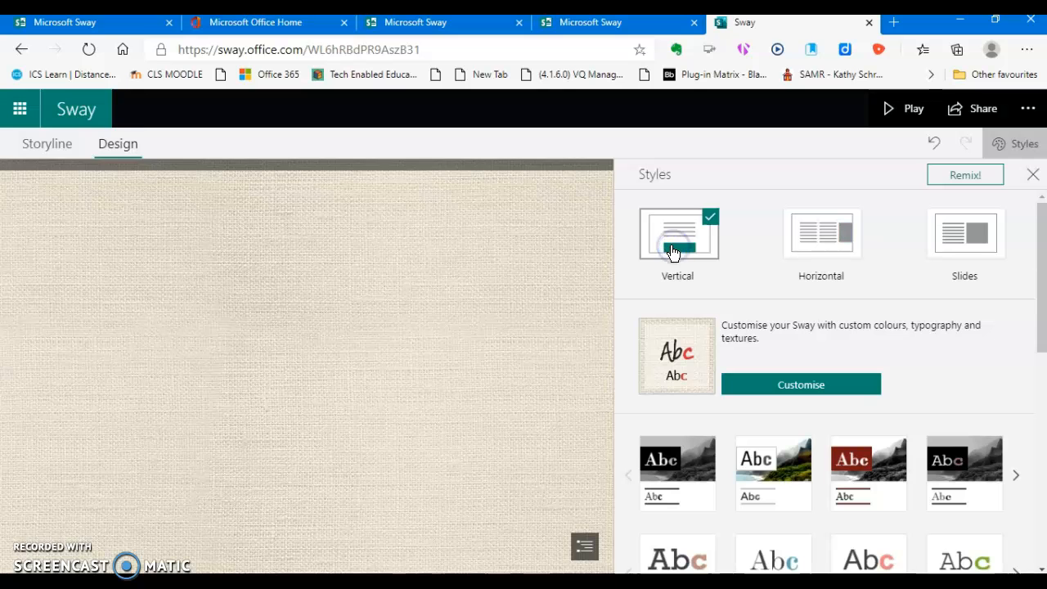
- Apply the dark purple design style with the pale starburst-patterned background to the Sway
scroll(972, 378, down, 2)
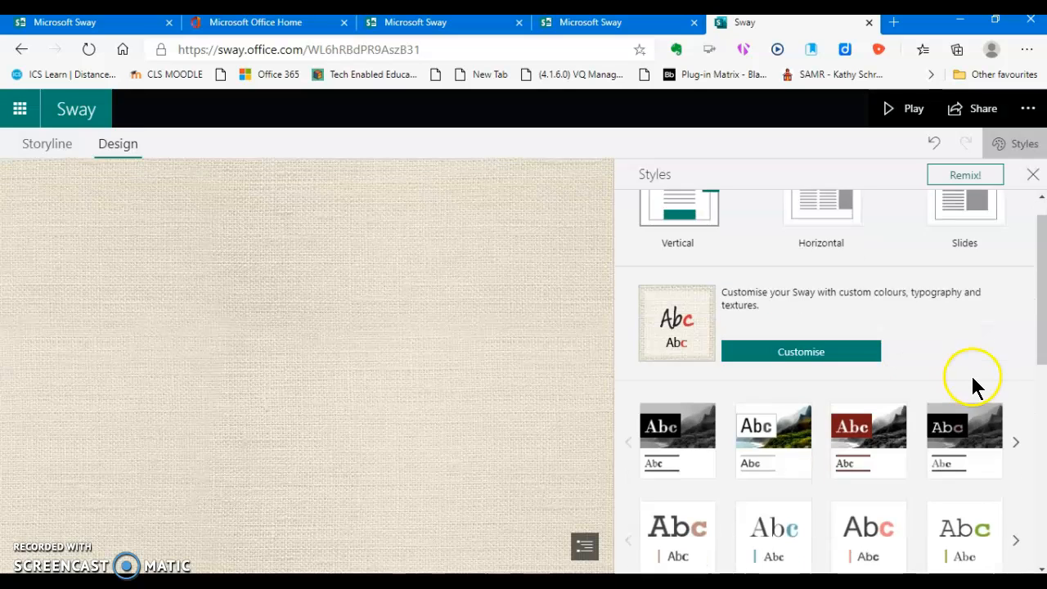
scroll(972, 378, down, 2)
scroll(972, 378, down, 4)
click(860, 401)
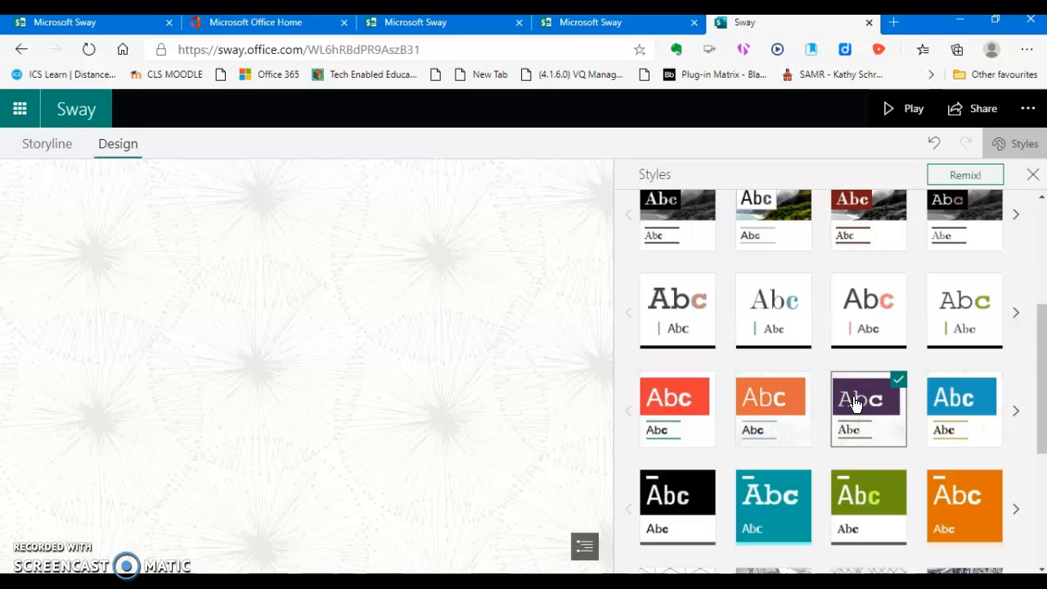
click(869, 425)
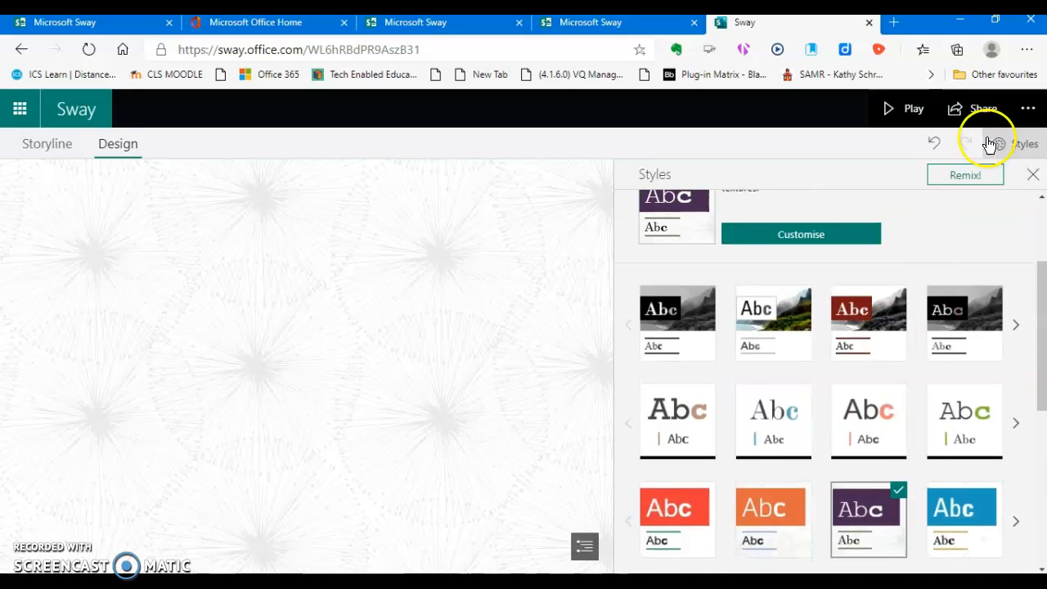
- Return to the storyline and title the presentation "Test Sway"
click(49, 143)
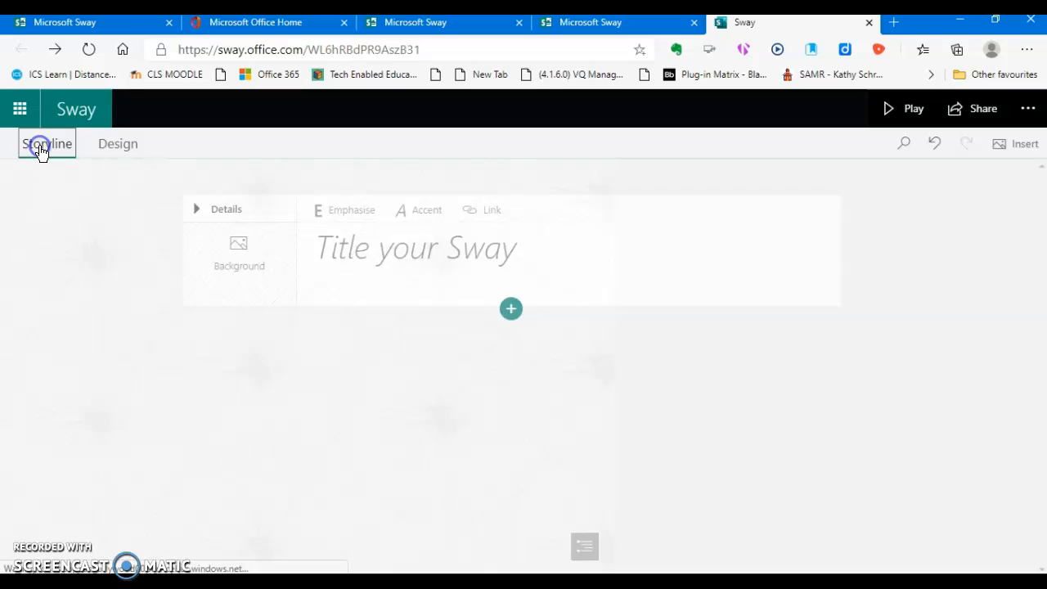
click(423, 268)
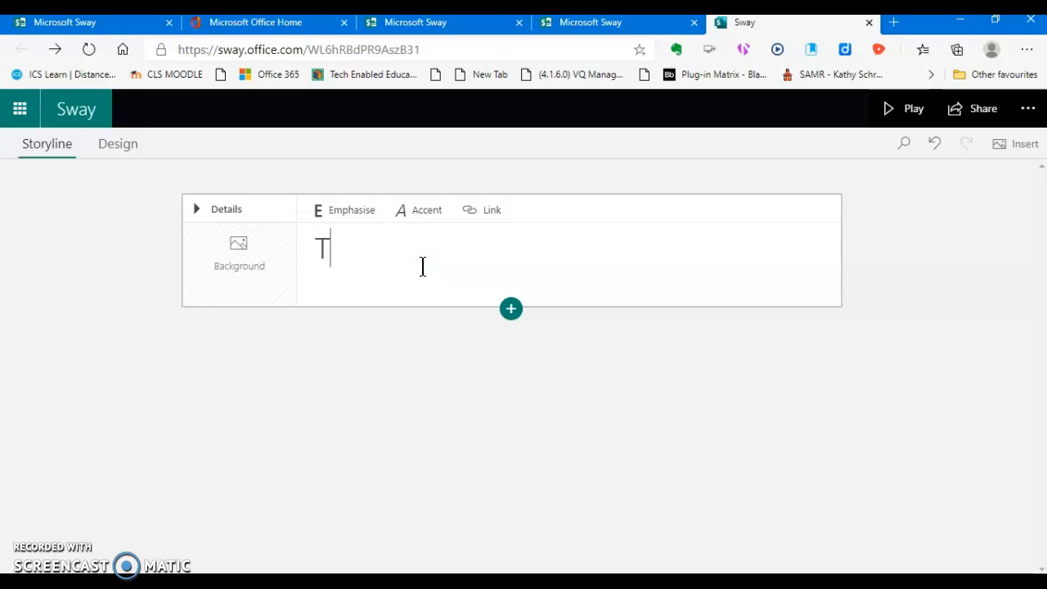
text(Test Sway)
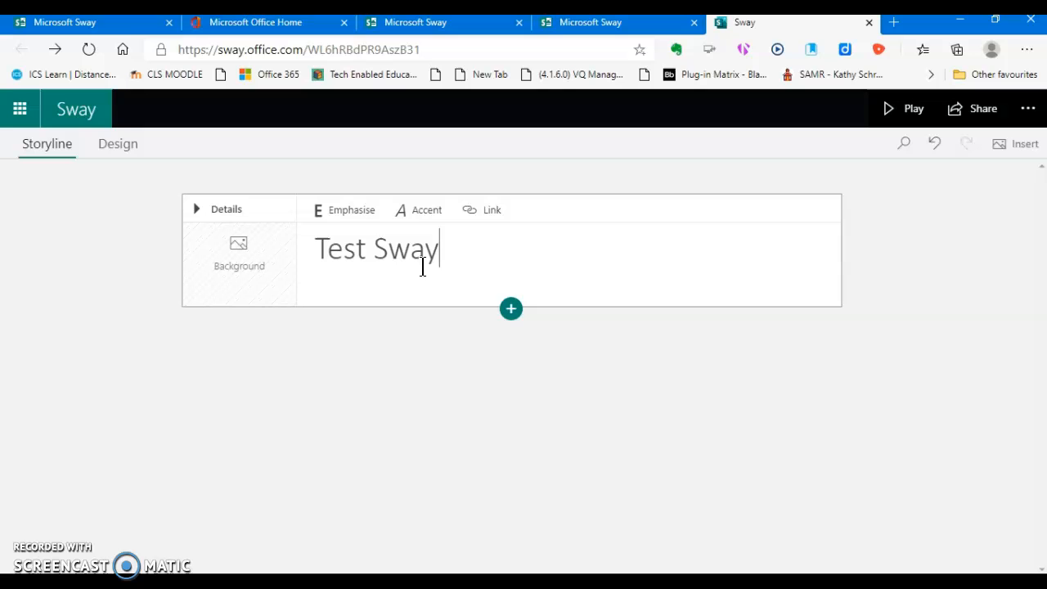
- Add a text card below the title card containing "This is a Sway presentation"
click(511, 311)
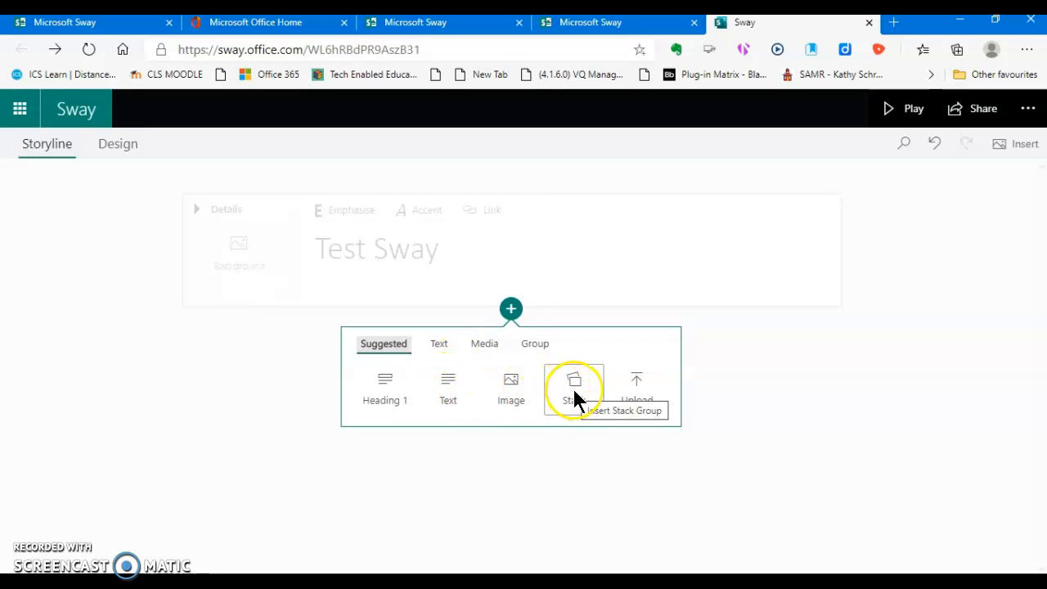
click(455, 390)
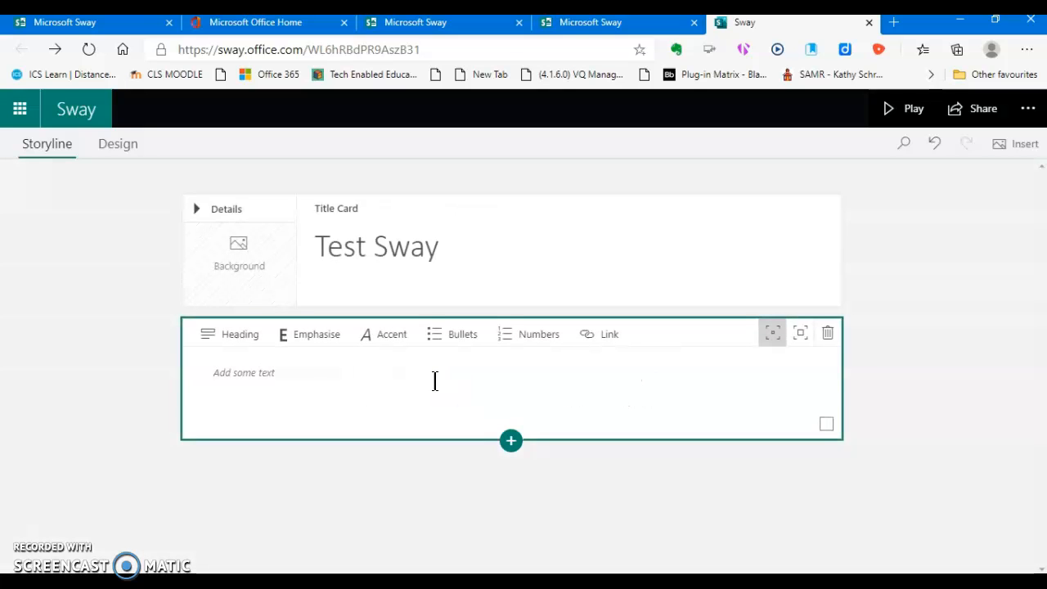
click(435, 380)
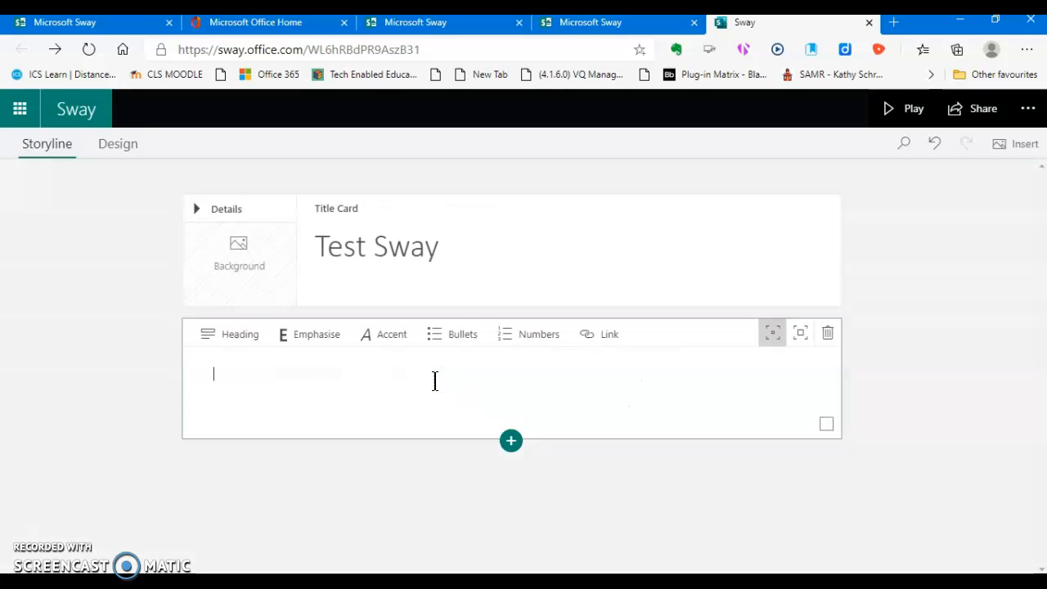
text(This is a Sway presentation)
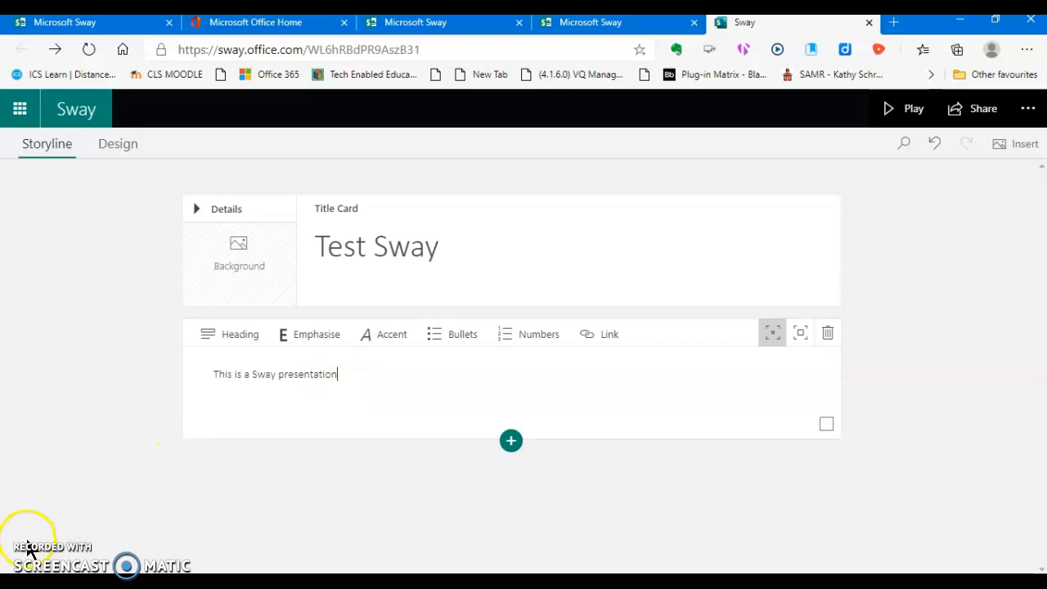
- Emphasise the whole sentence in the text card and raise the card's emphasis to the second level
drag(351, 373, 221, 376)
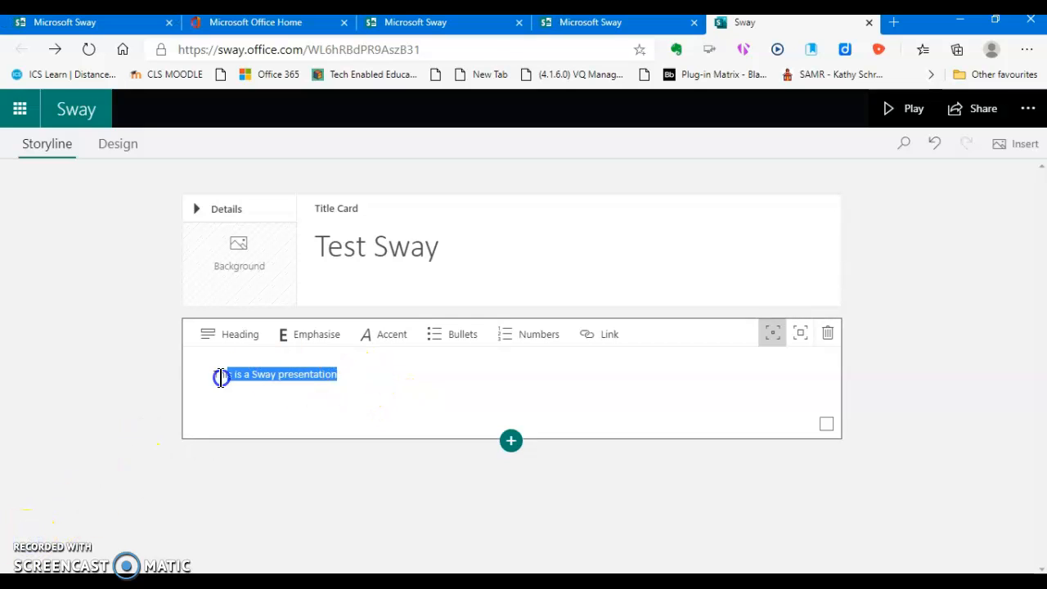
click(213, 376)
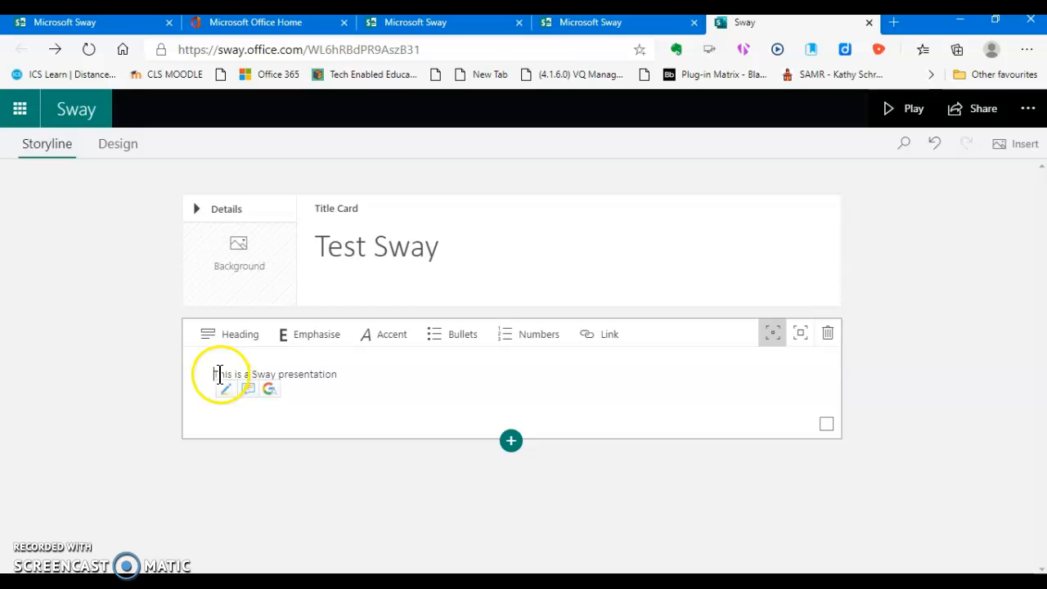
mouse_move(218, 374)
mouse_down()
mouse_move(350, 371)
mouse_move(219, 377)
mouse_up()
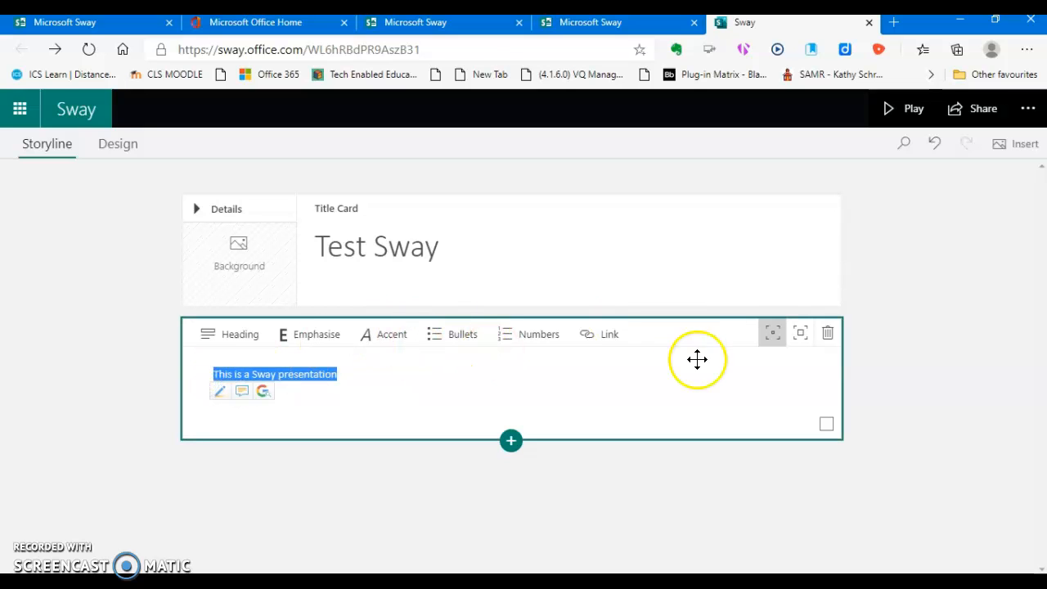
click(332, 341)
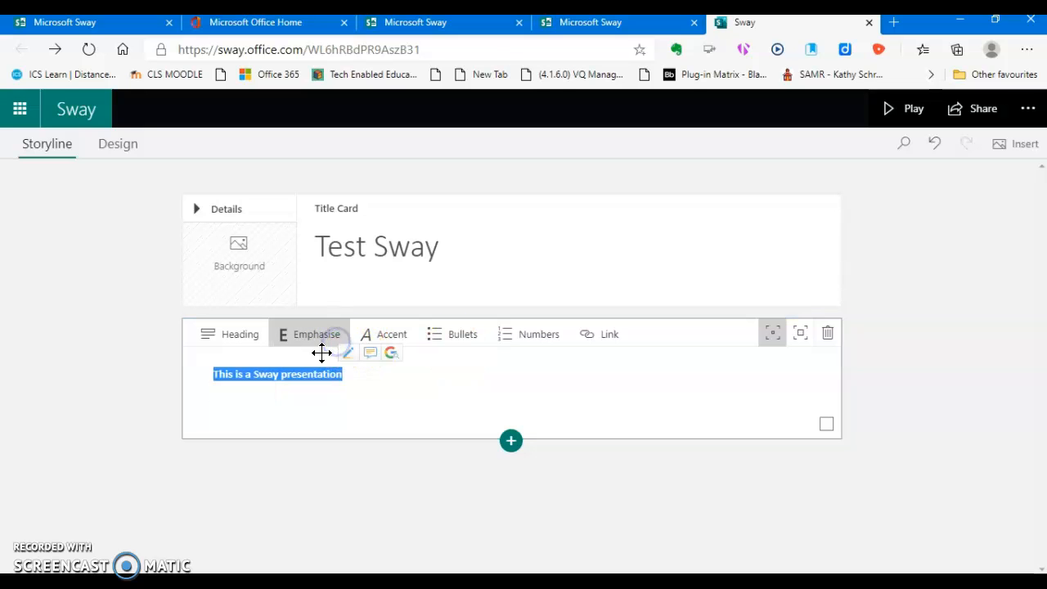
click(798, 336)
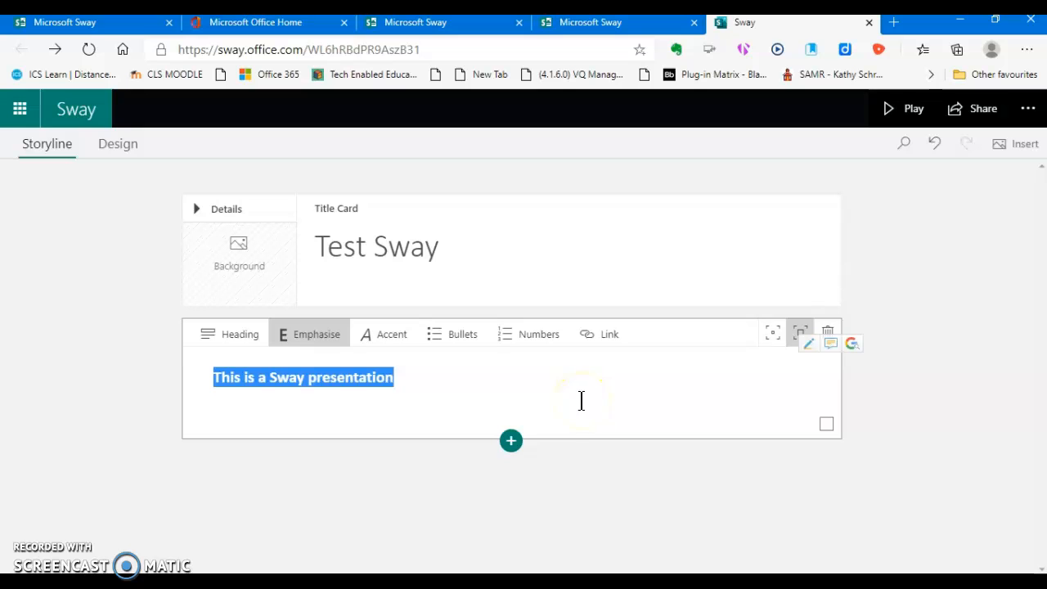
- Add an image card below the text card, search for "apple", and place the 900 x 900 red apple picture in it
click(511, 443)
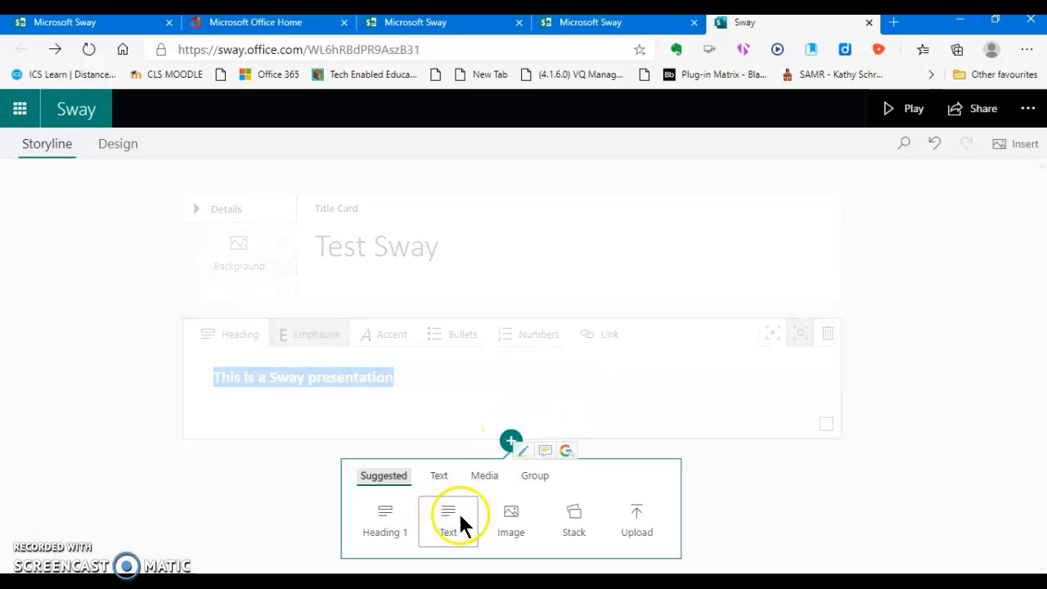
click(501, 512)
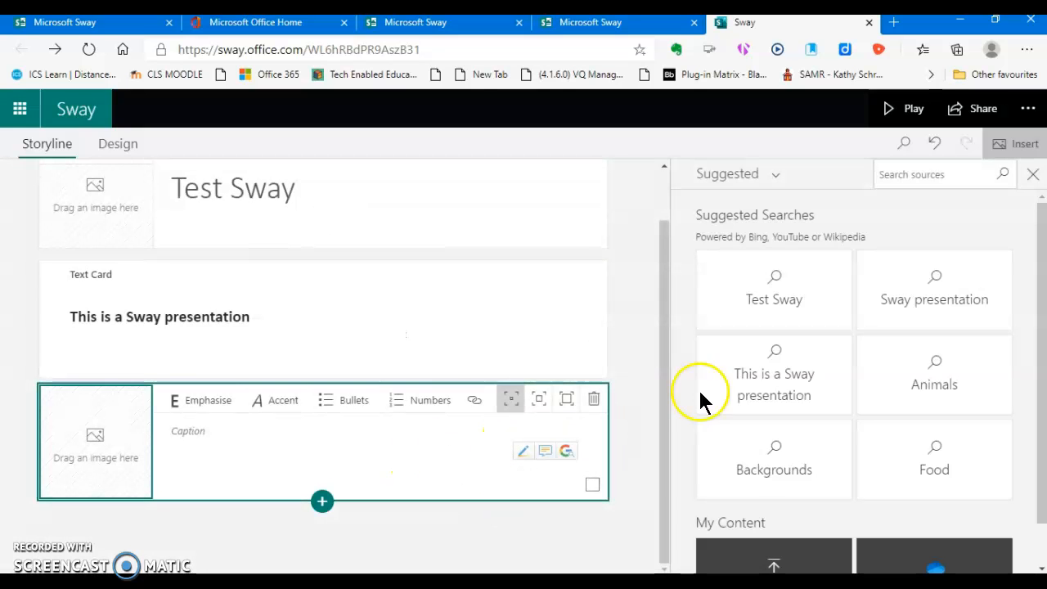
click(945, 176)
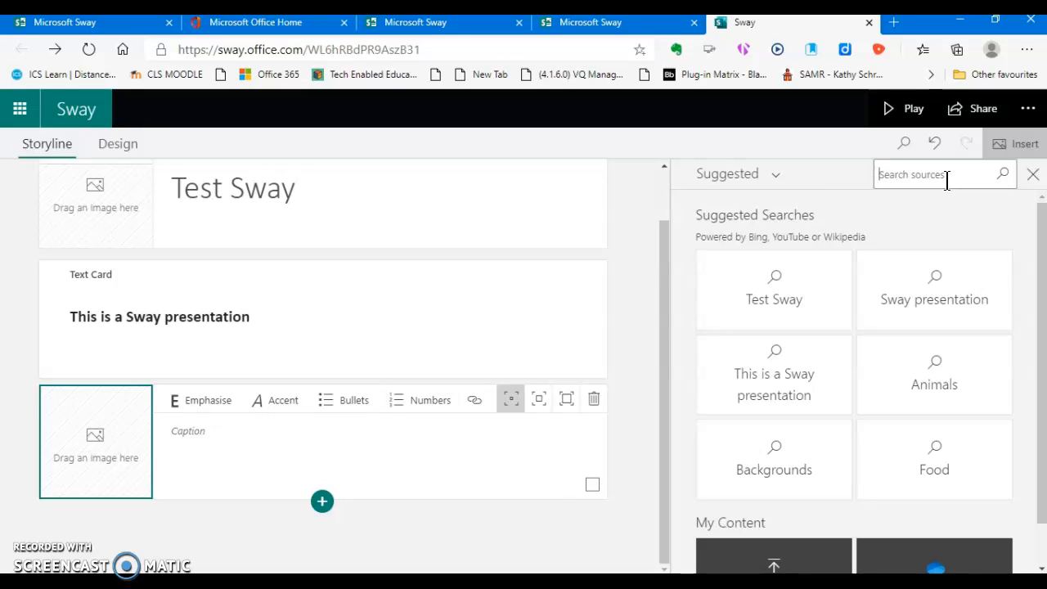
text(apple)
key(Return)
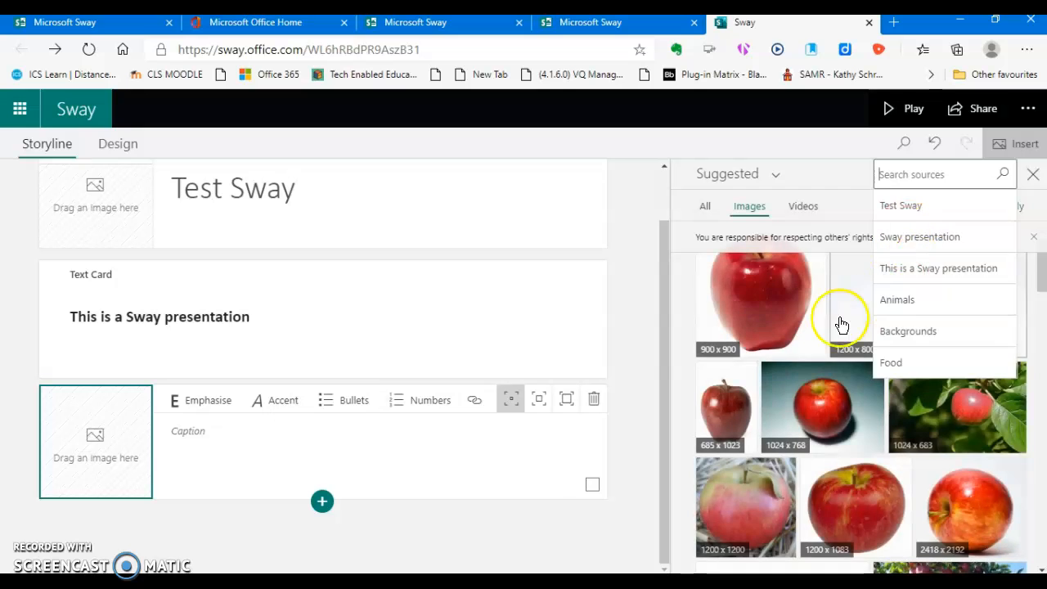
drag(777, 321, 97, 461)
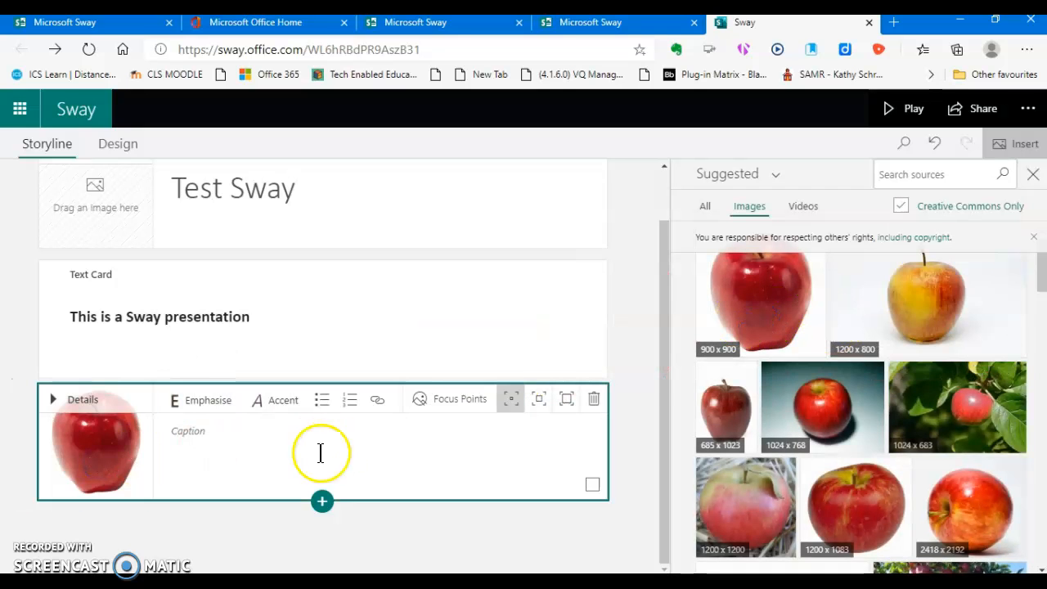
- Set the apple picture's focus points so that the entire image is important
click(450, 401)
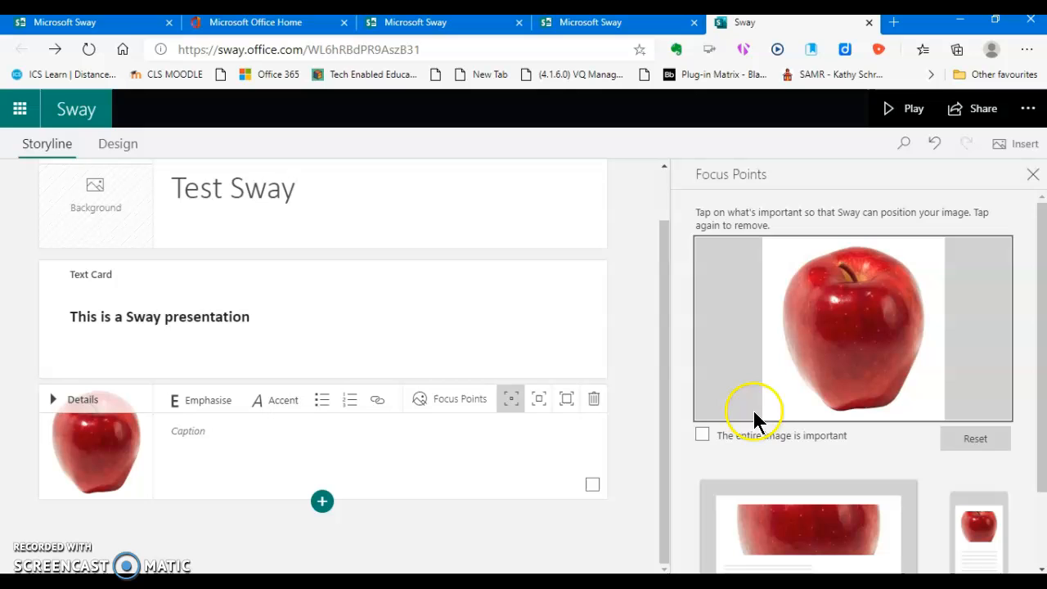
click(703, 436)
scroll(844, 350, down, 1)
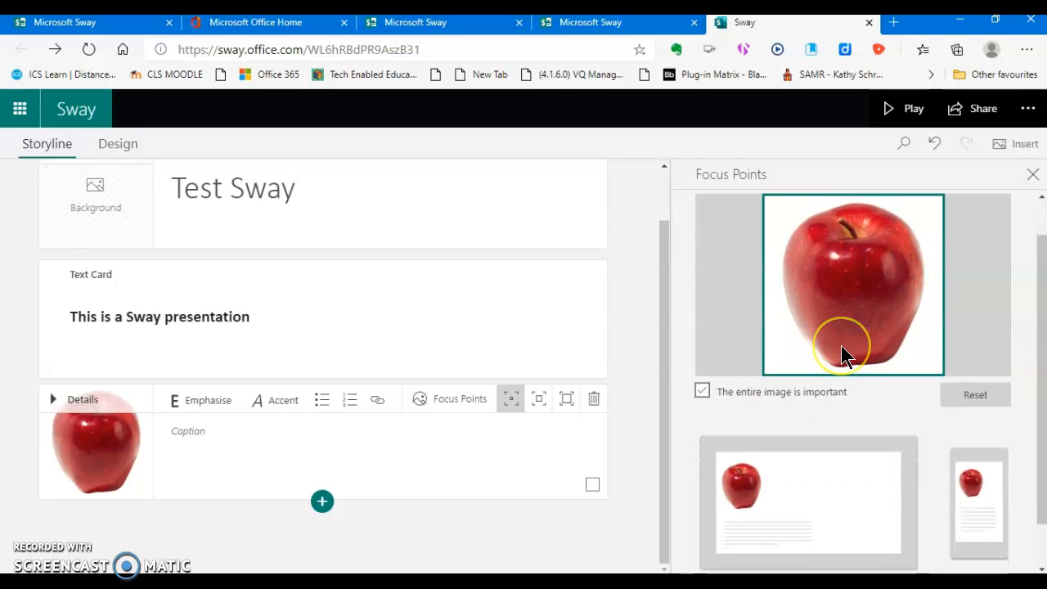
scroll(842, 354, up, 1)
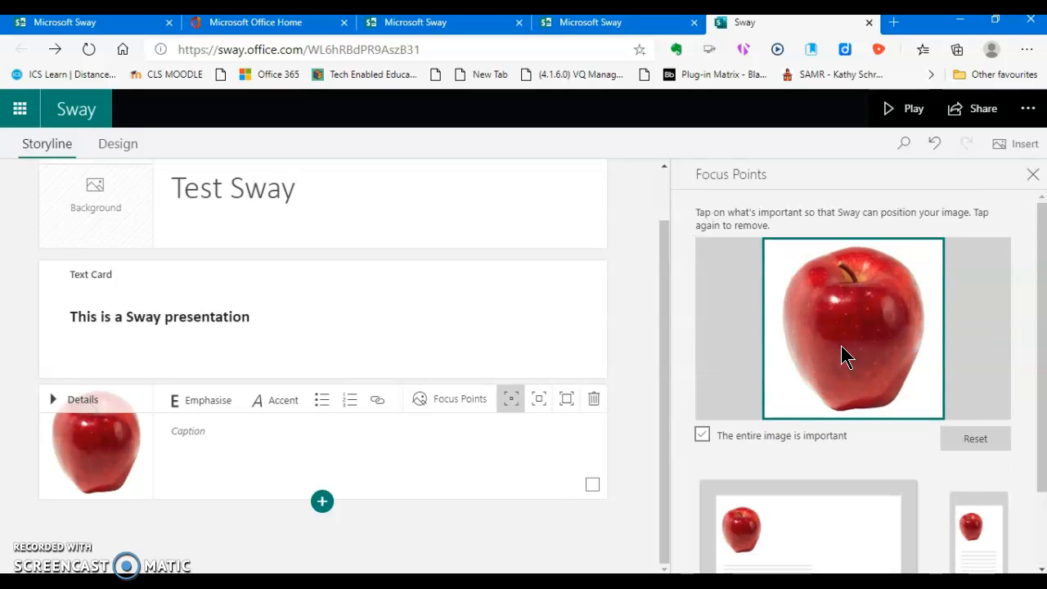
- Try four focus points around the apple's stem, and restore the setting that the entire image is important
click(703, 435)
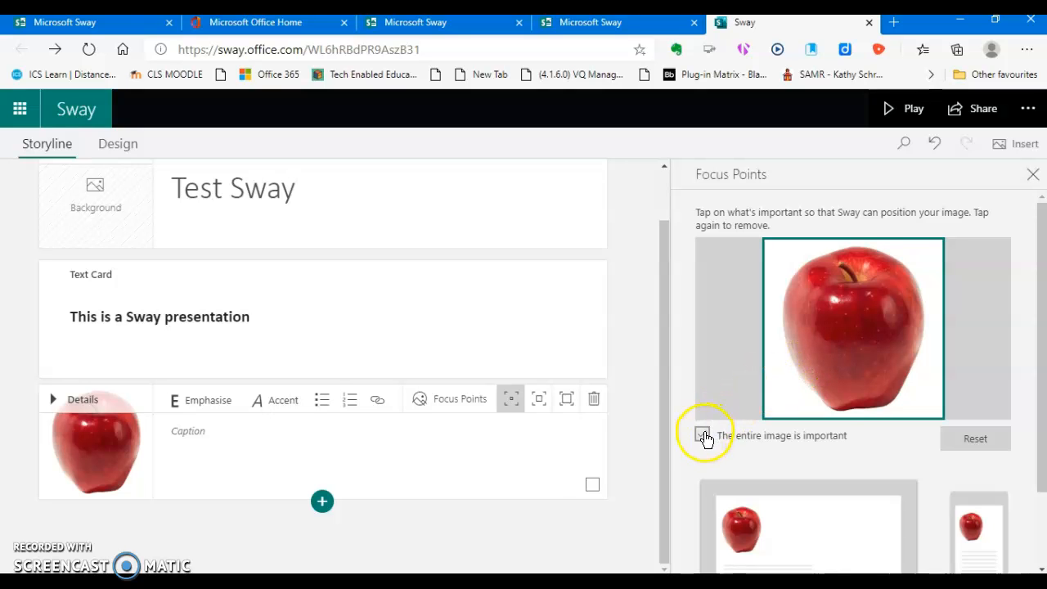
click(844, 285)
click(864, 272)
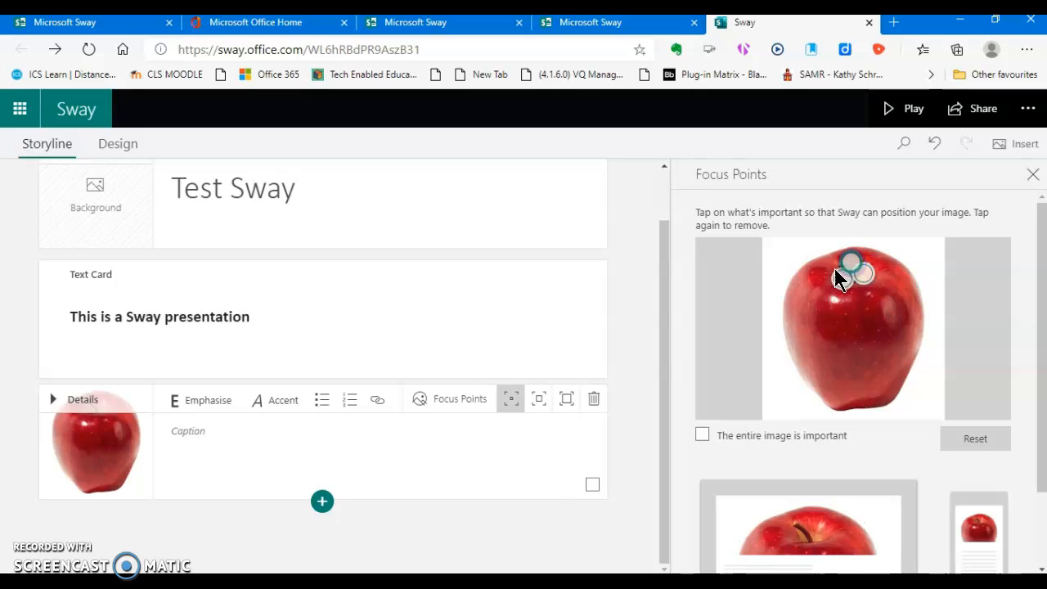
click(834, 268)
scroll(848, 421, down, 1)
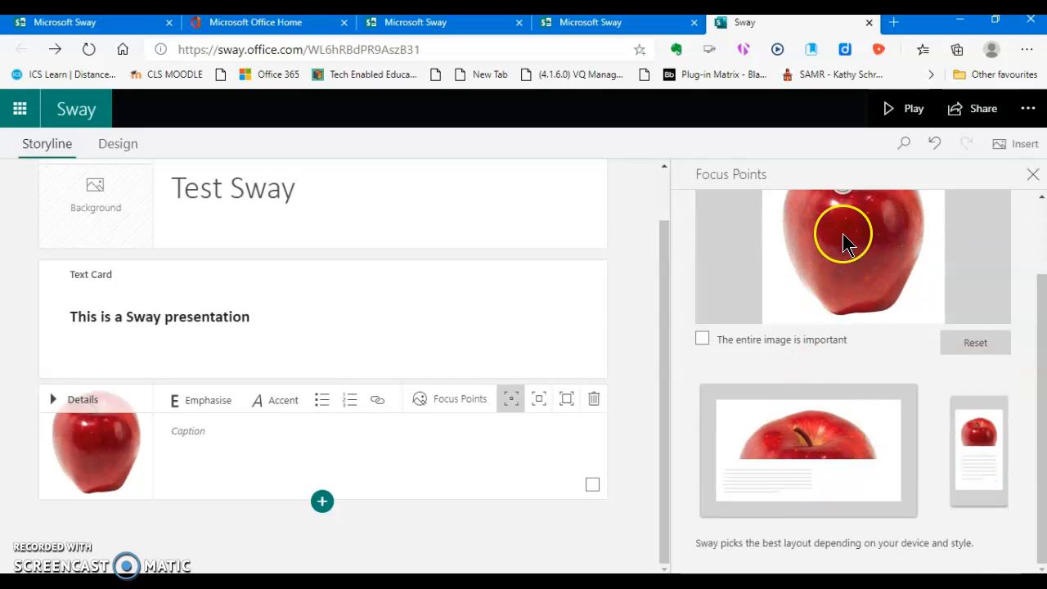
scroll(843, 234, up, 1)
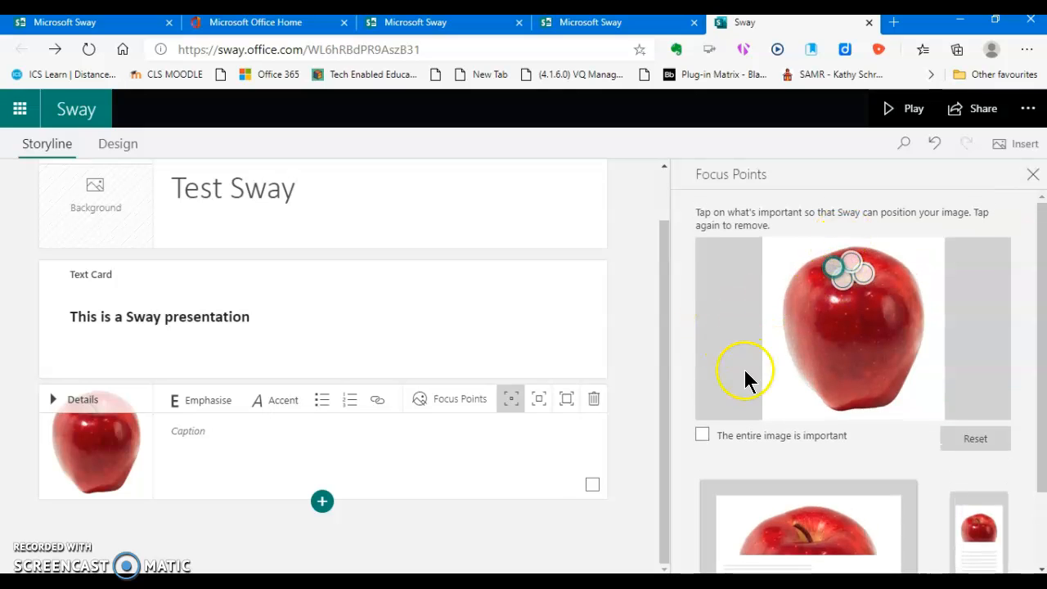
click(702, 437)
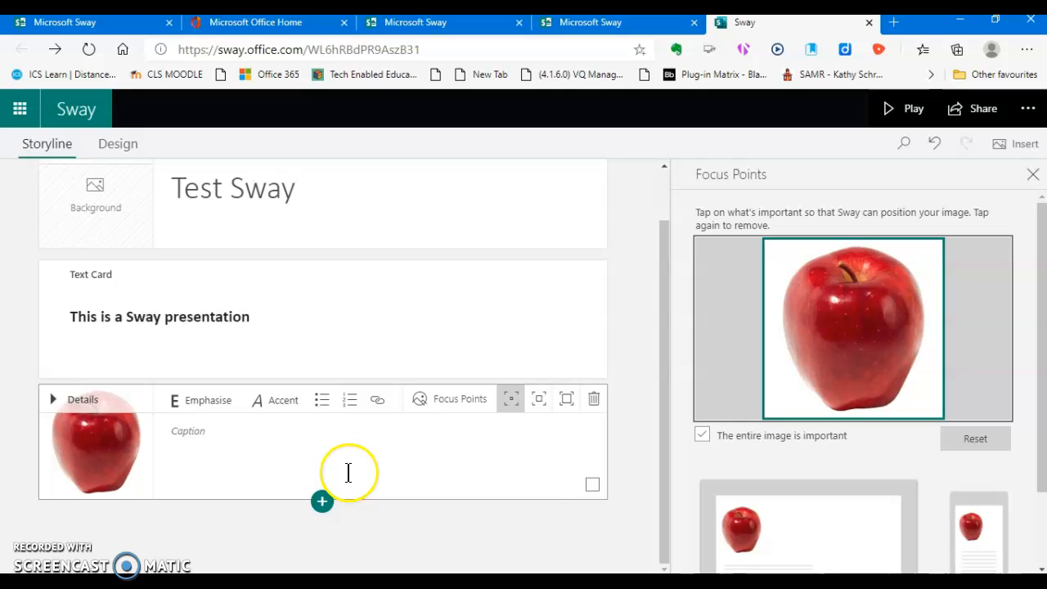
- Add a Stack group below the apple image card and look through the available group types, keeping Stack
click(321, 501)
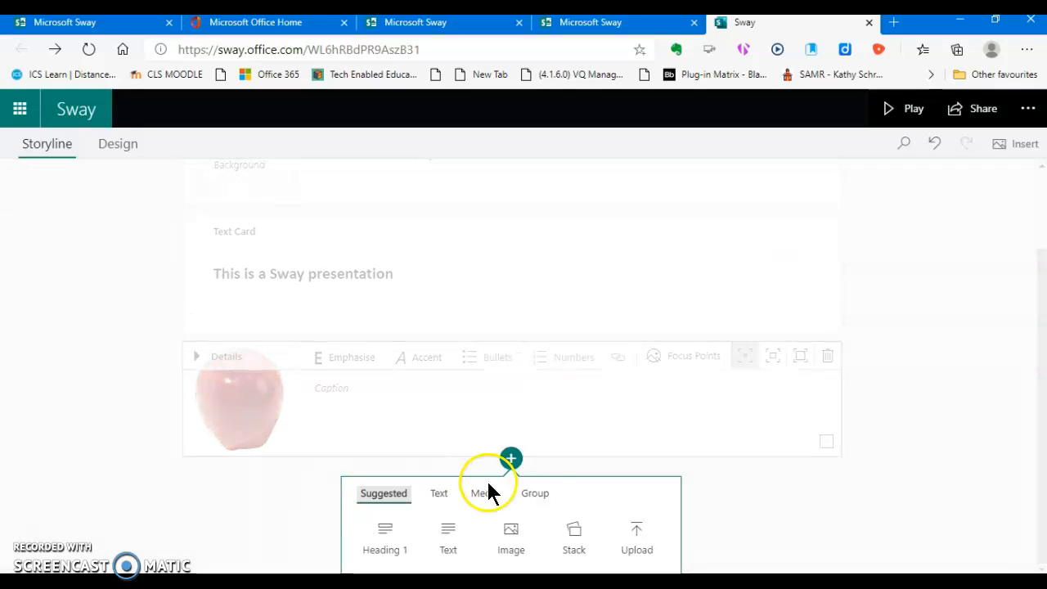
click(574, 536)
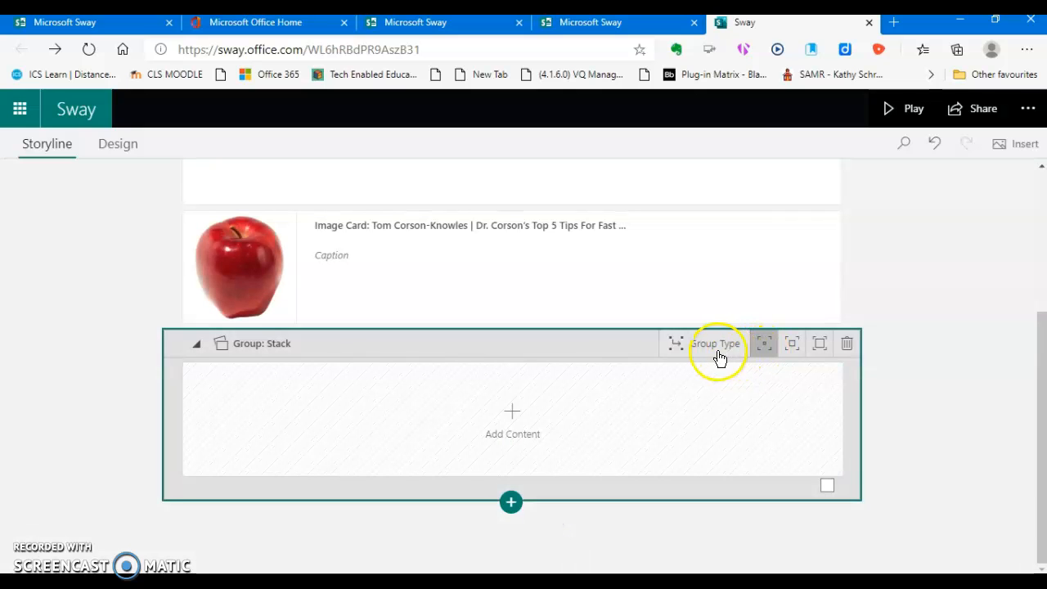
click(707, 347)
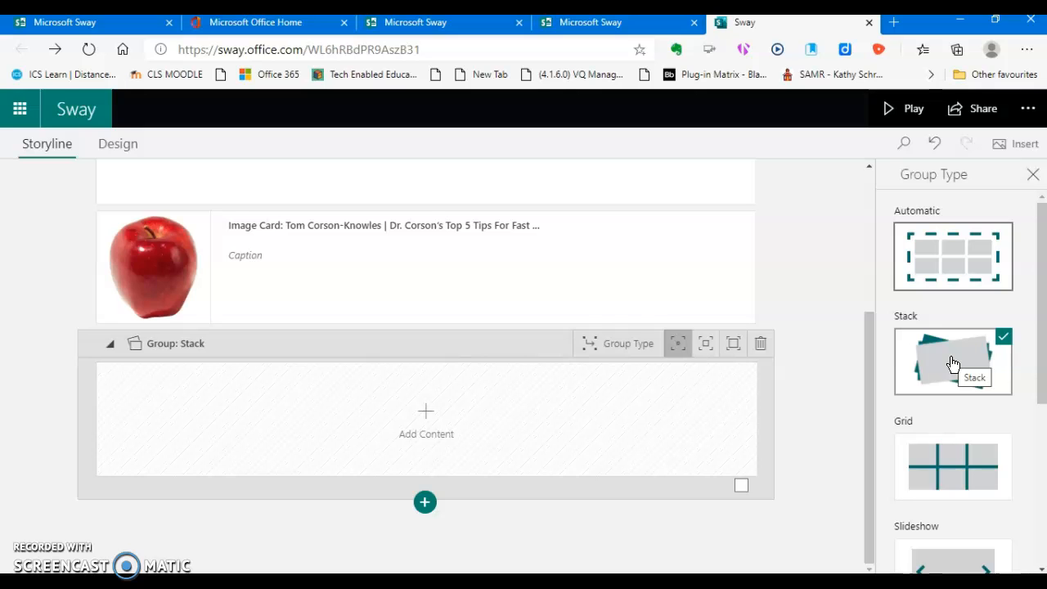
scroll(965, 461, down, 3)
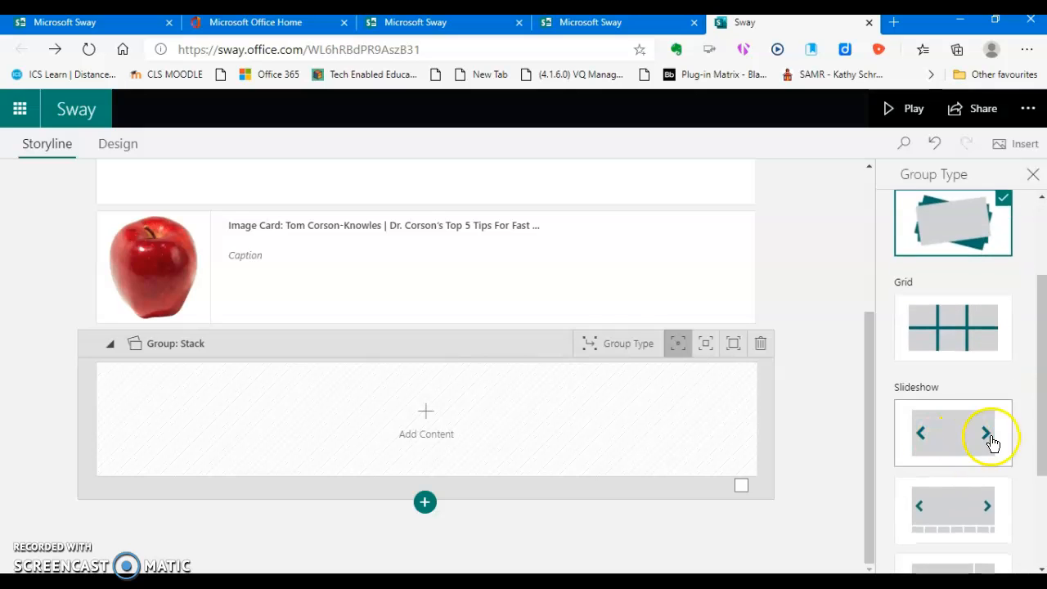
scroll(971, 346, up, 3)
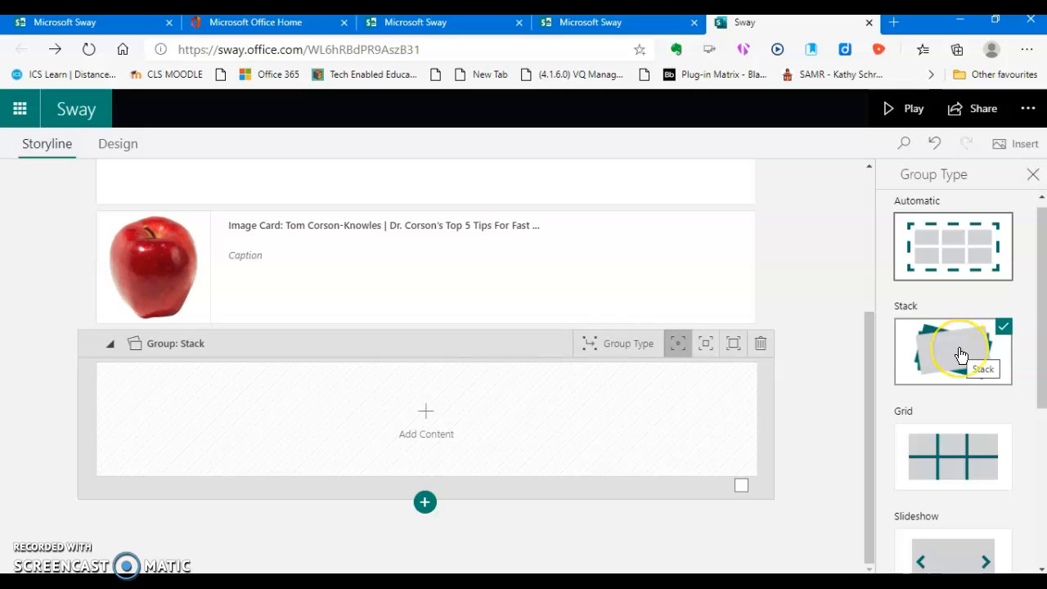
- Add an image card inside the Stack group and place the 1024 x 683 picture of an apple on a tree in it
click(427, 429)
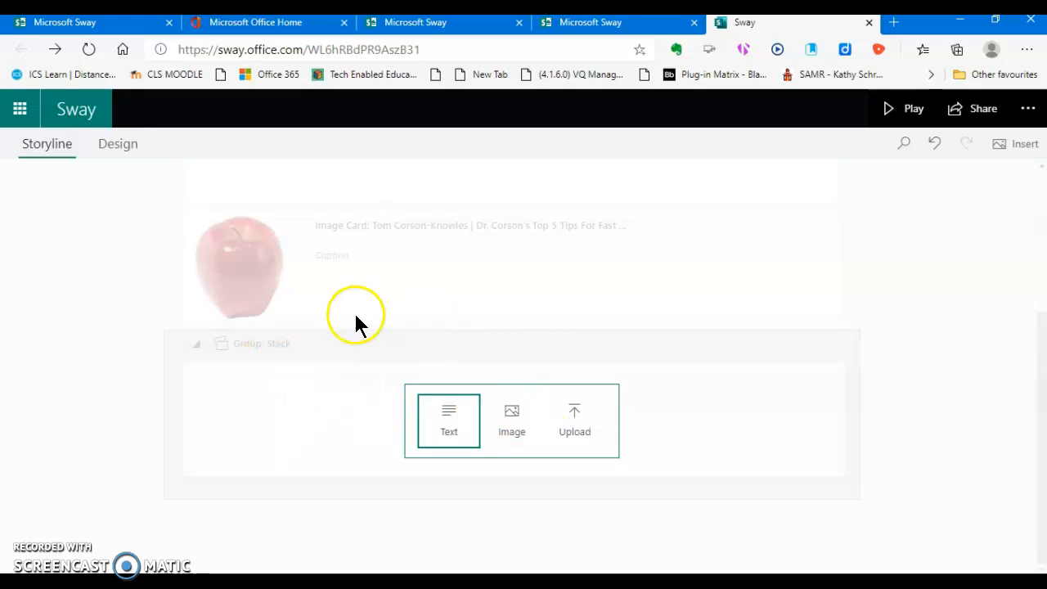
click(279, 357)
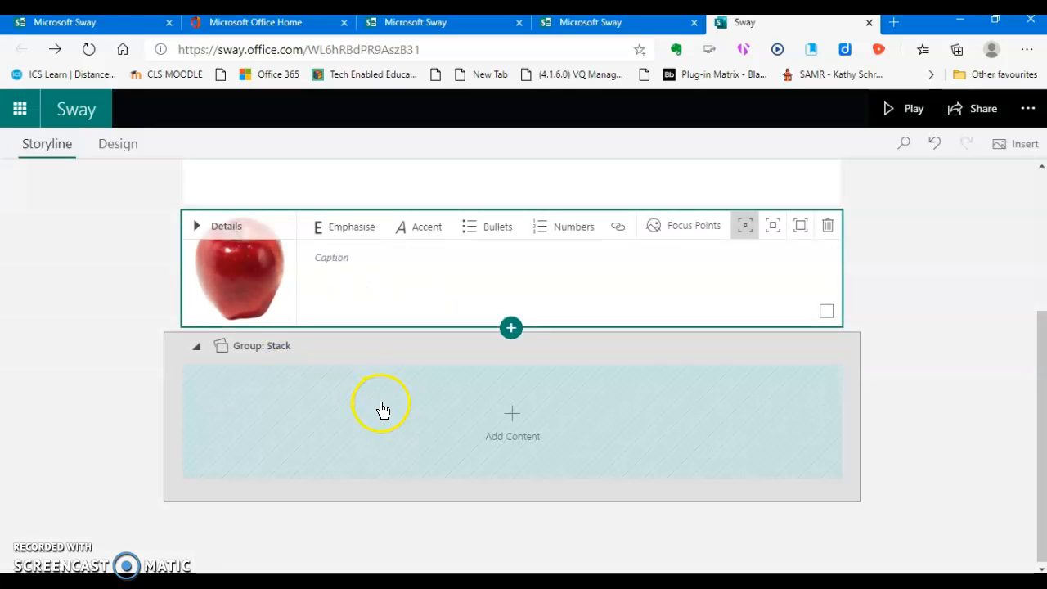
click(514, 429)
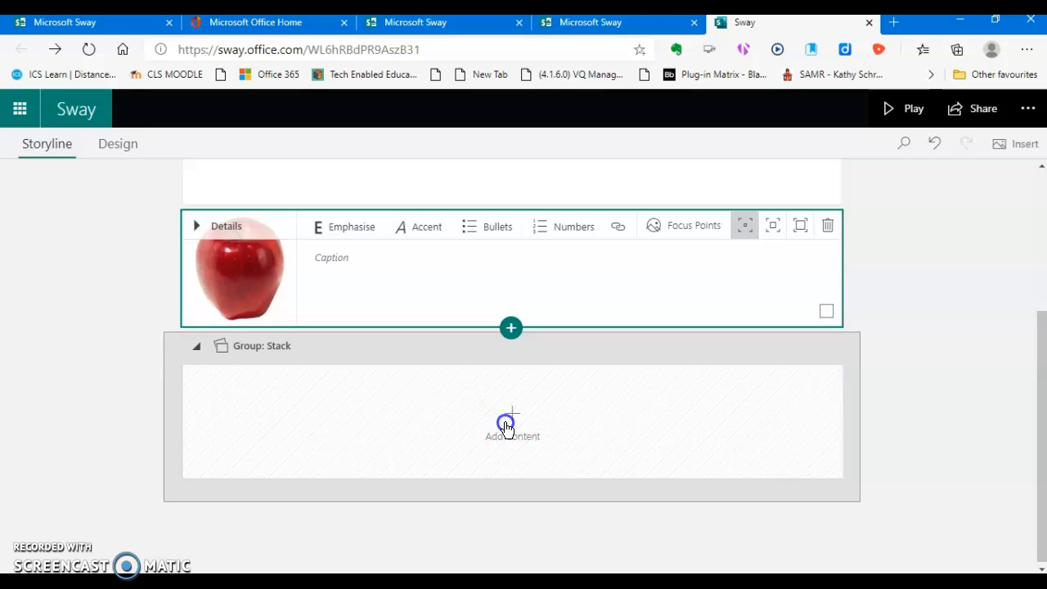
click(513, 421)
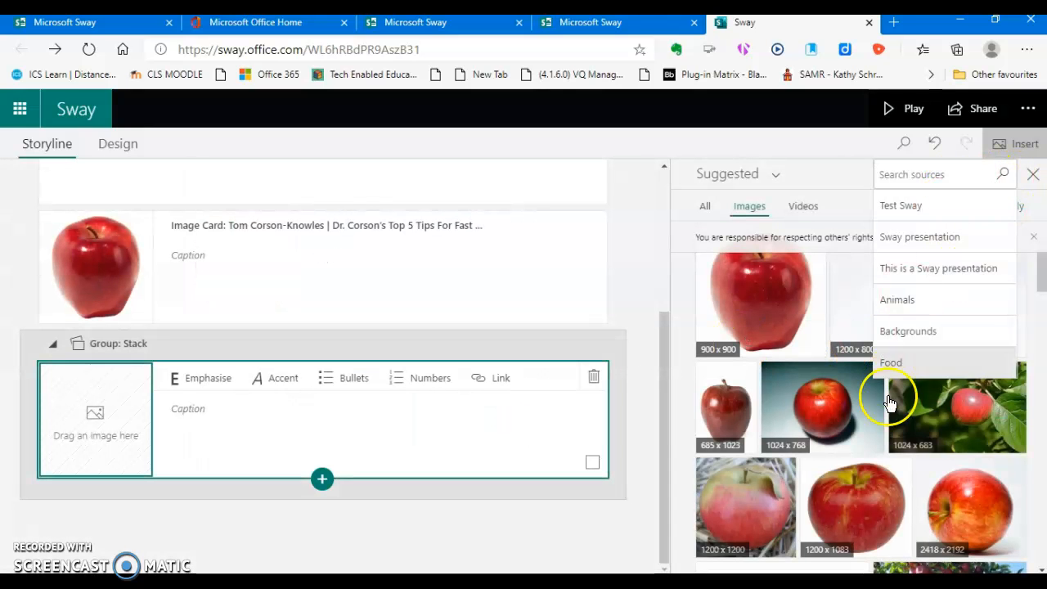
drag(962, 420, 110, 420)
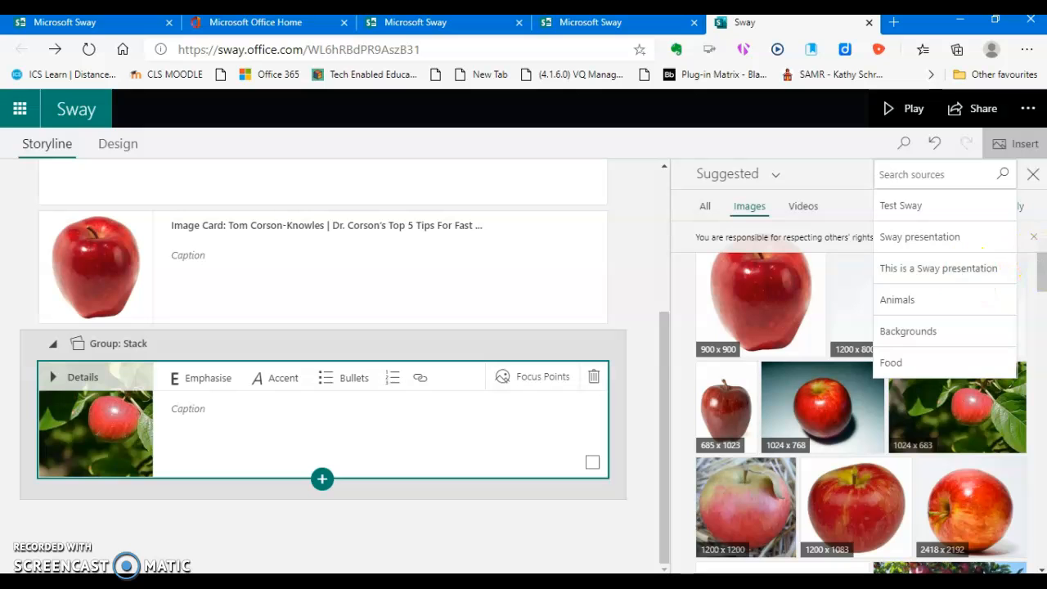
- Add the 1024 x 684 two-apples picture and the 1200 x 1193 apple basket picture to the Stack group, and close the image suggestions
drag(1042, 270, 1042, 360)
drag(783, 480, 148, 453)
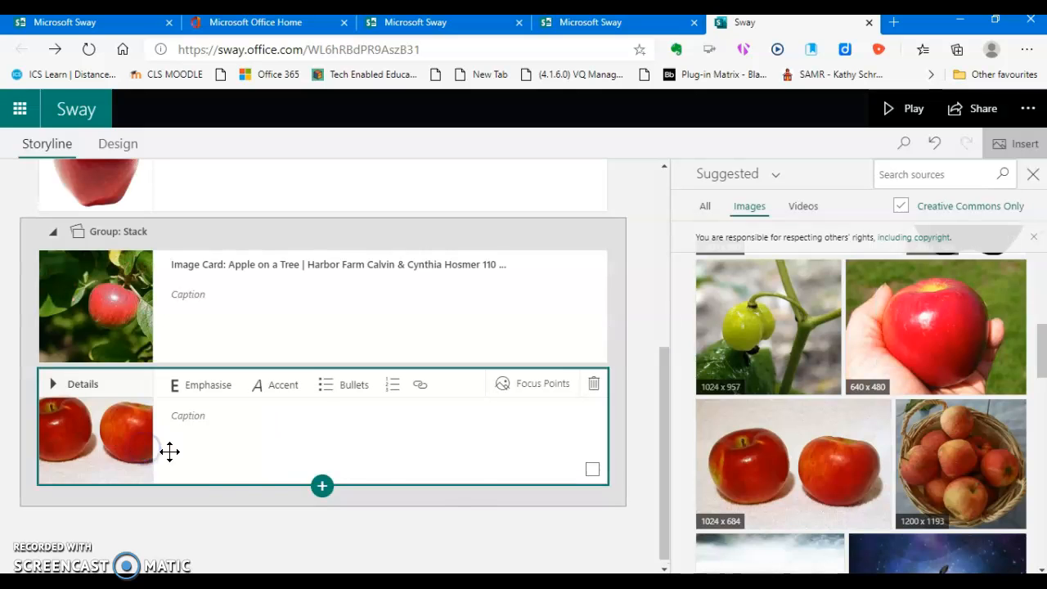
drag(965, 479, 178, 480)
drag(153, 470, 150, 462)
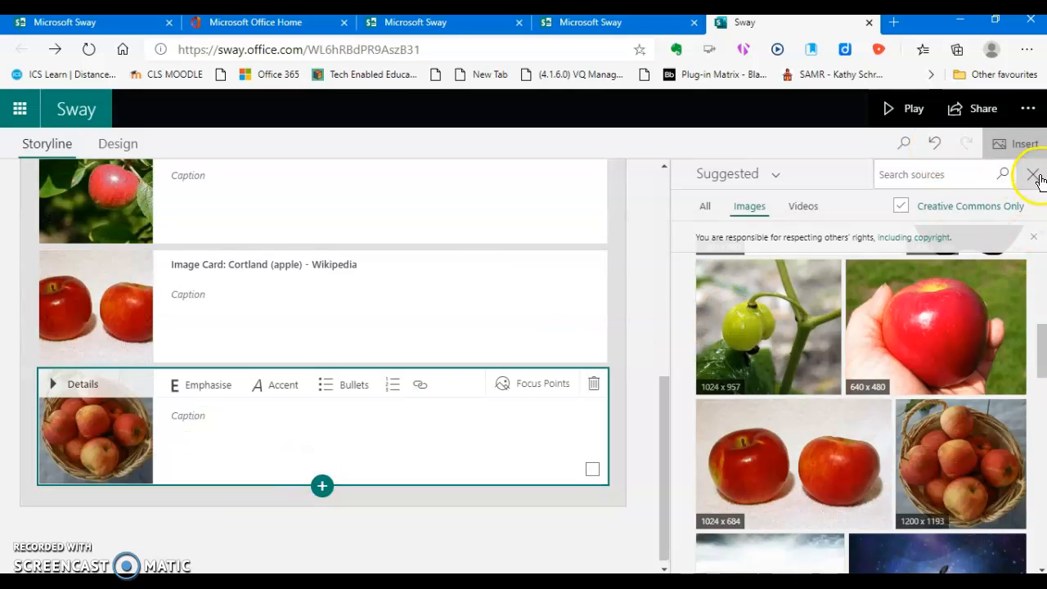
click(1034, 176)
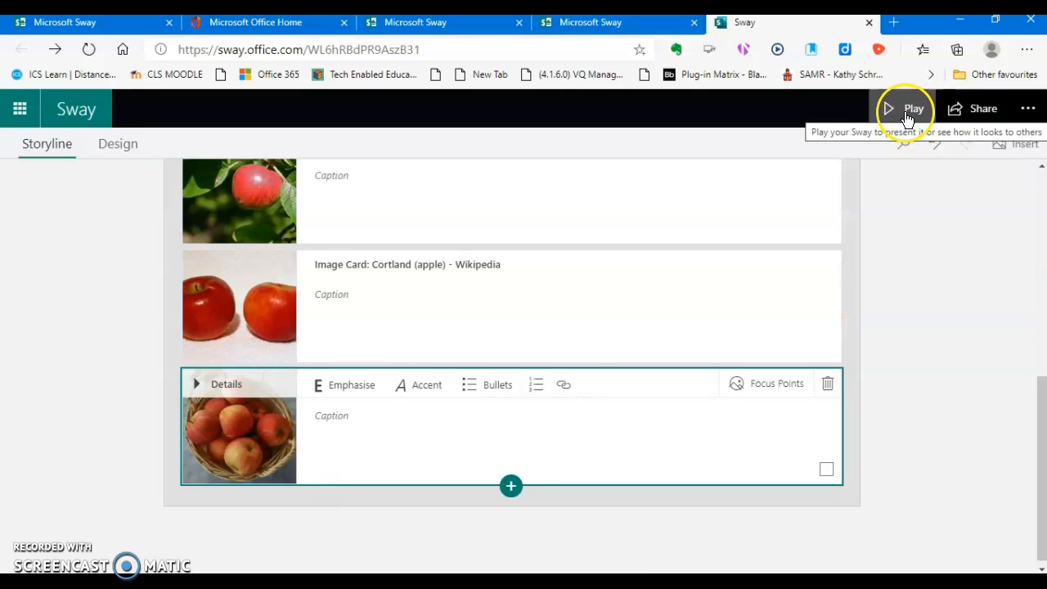
- Play the Sway, flip through all the pictures in the image stack, and return to editing
click(908, 110)
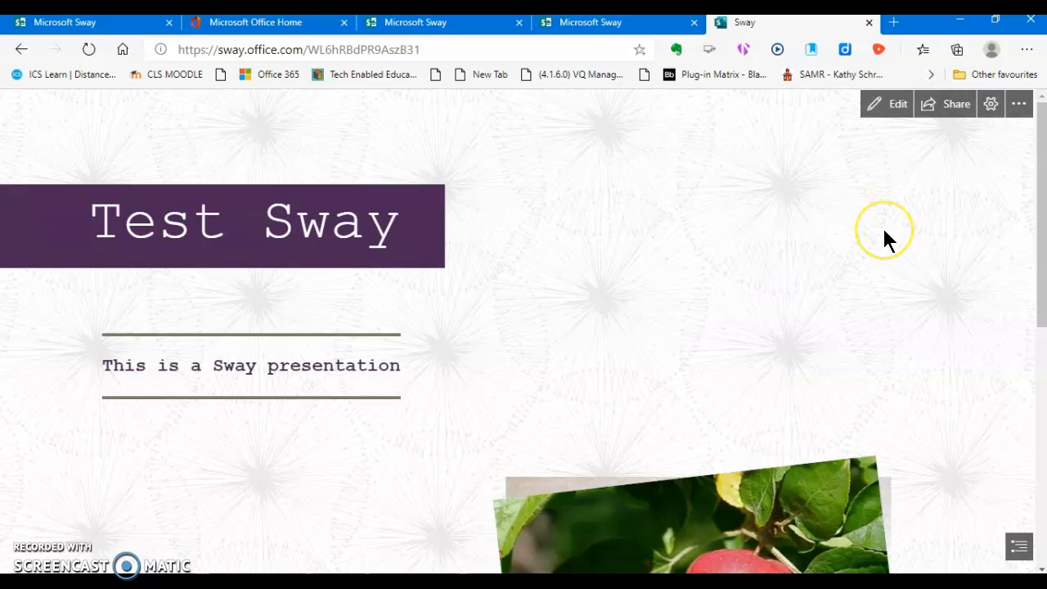
scroll(885, 234, down, 1)
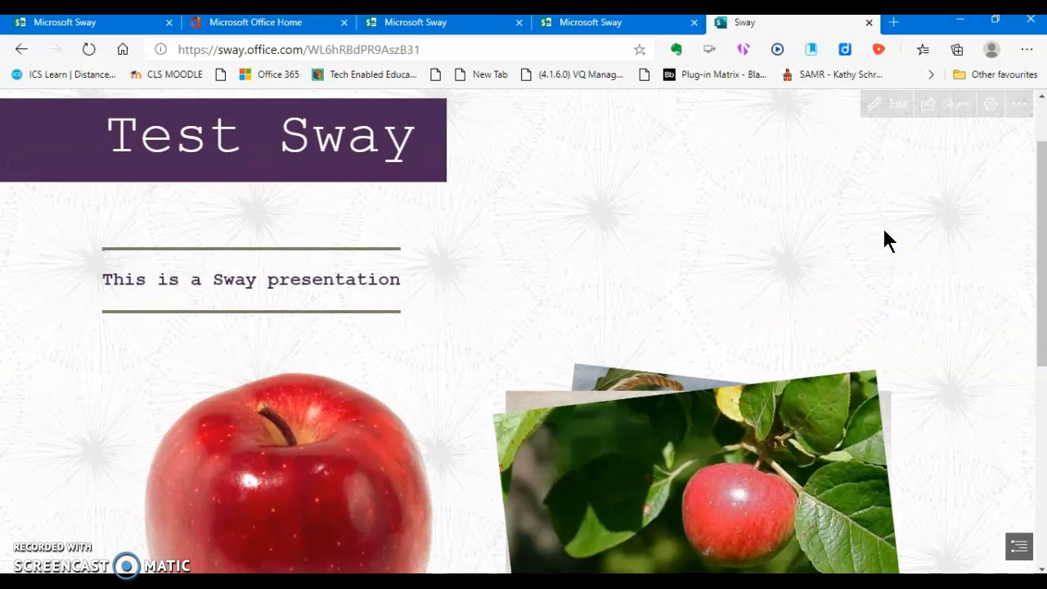
scroll(885, 233, down, 1)
scroll(885, 237, down, 1)
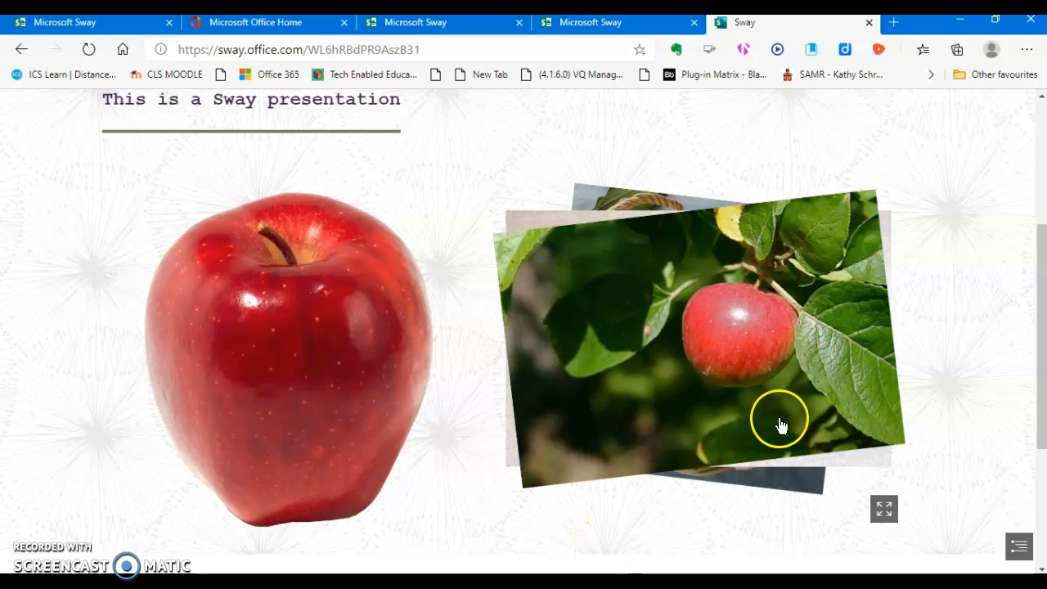
click(770, 365)
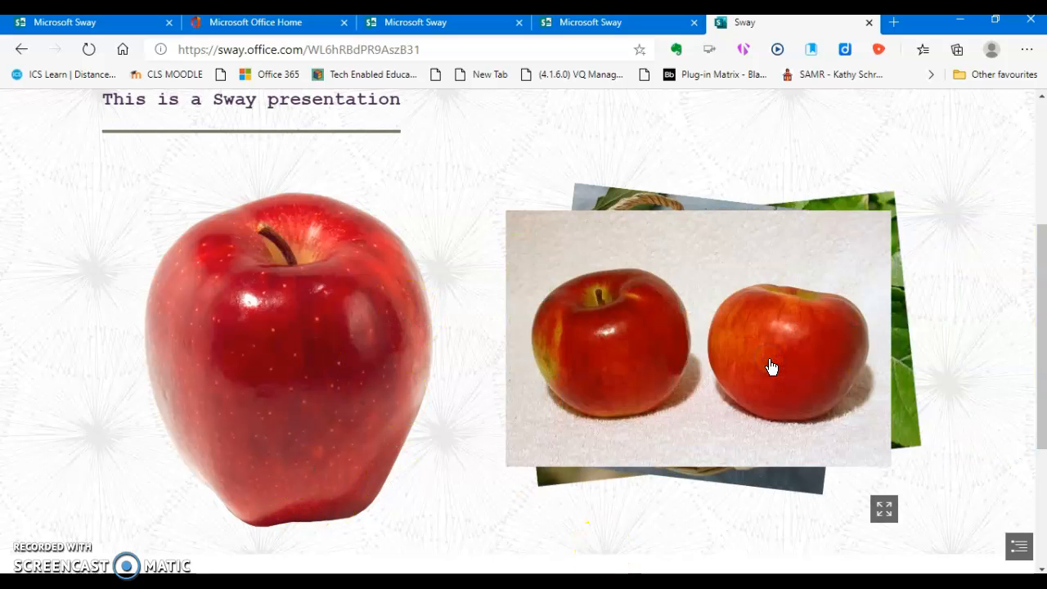
click(769, 364)
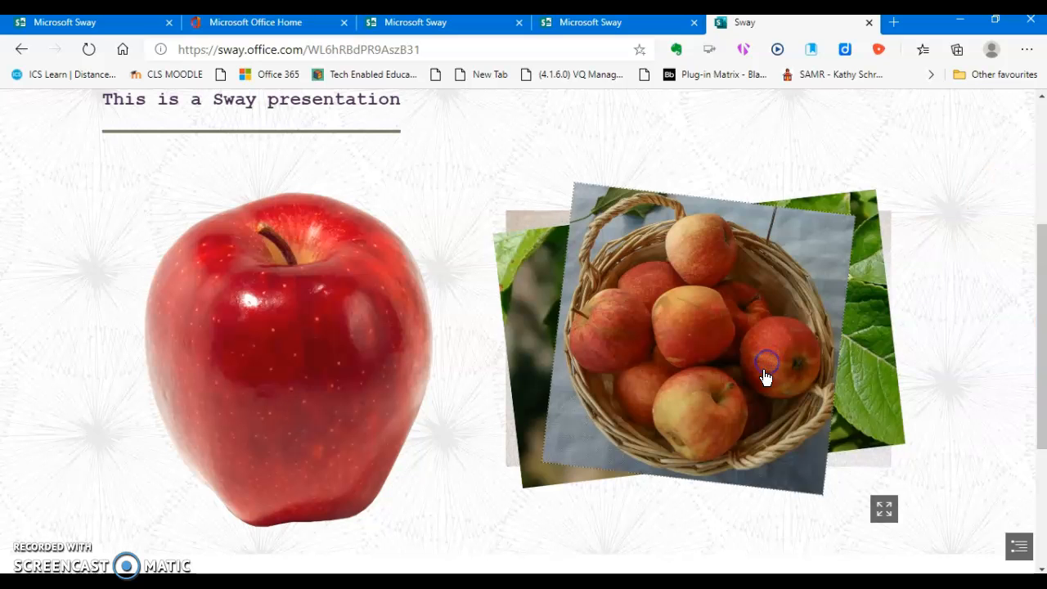
click(763, 374)
scroll(763, 374, down, 1)
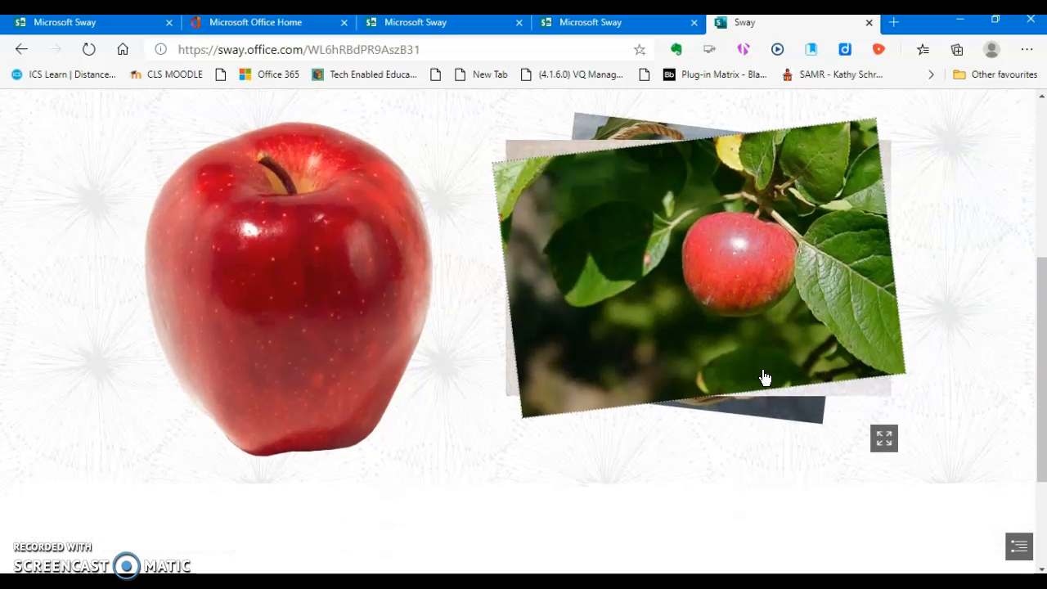
scroll(763, 376, up, 3)
click(892, 114)
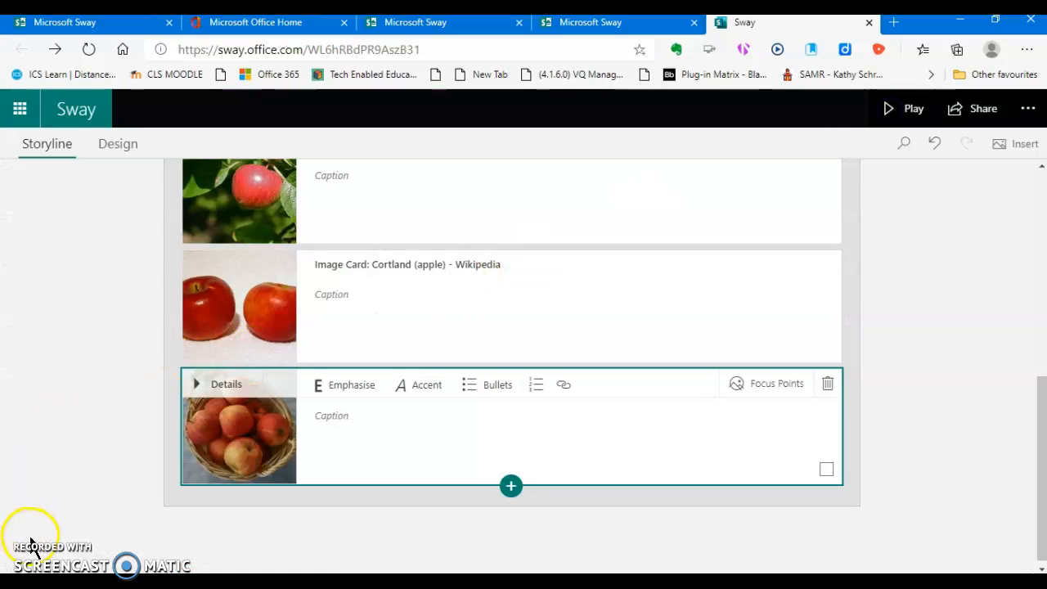
- Add an empty text card at the end of the Stack group, below the apple basket image card
scroll(128, 289, up, 1)
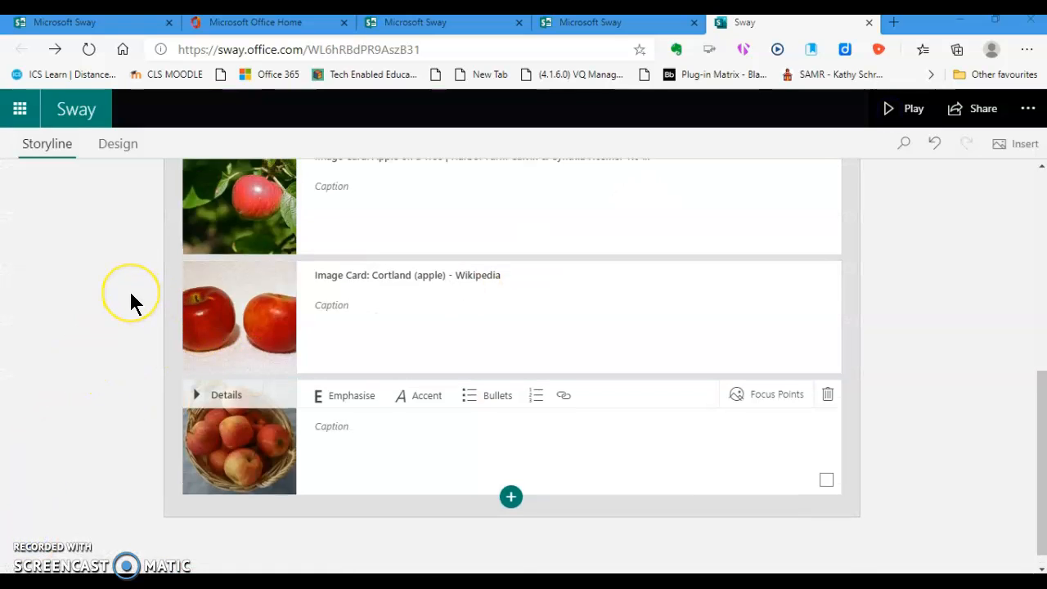
scroll(131, 294, up, 5)
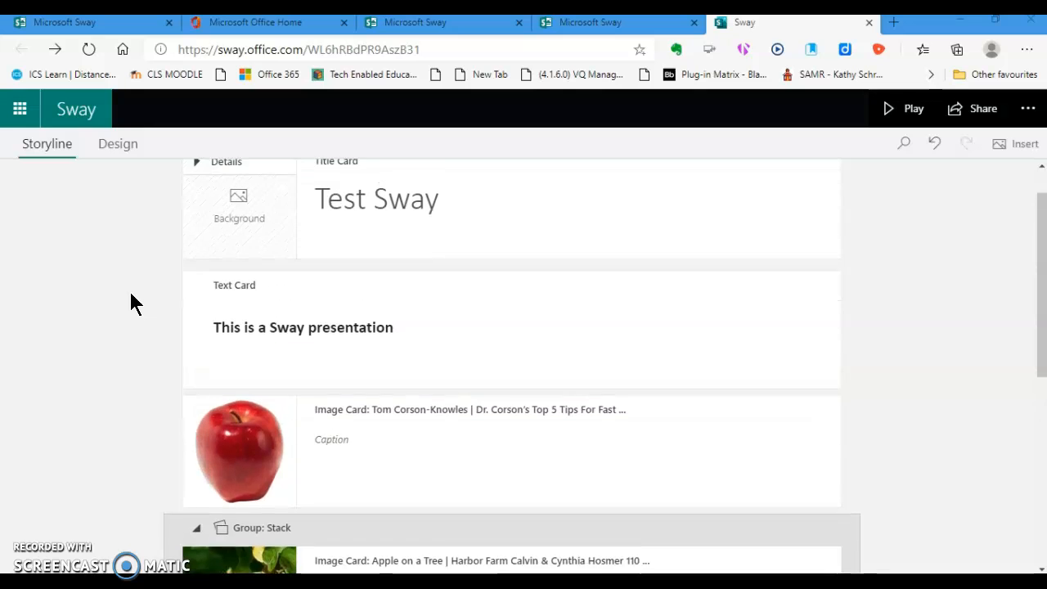
scroll(131, 301, up, 1)
scroll(354, 350, down, 4)
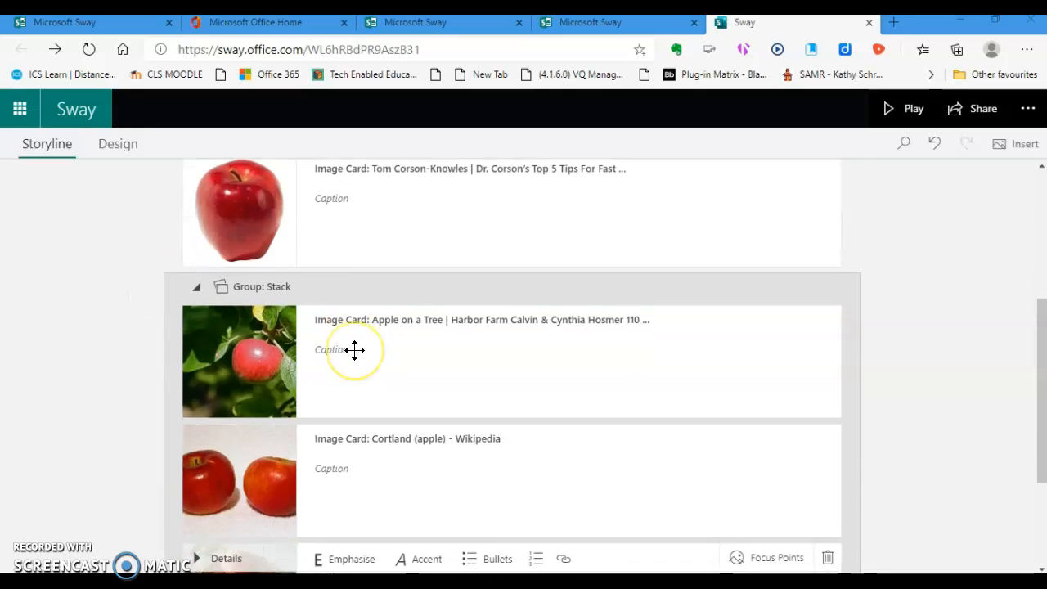
scroll(354, 350, down, 3)
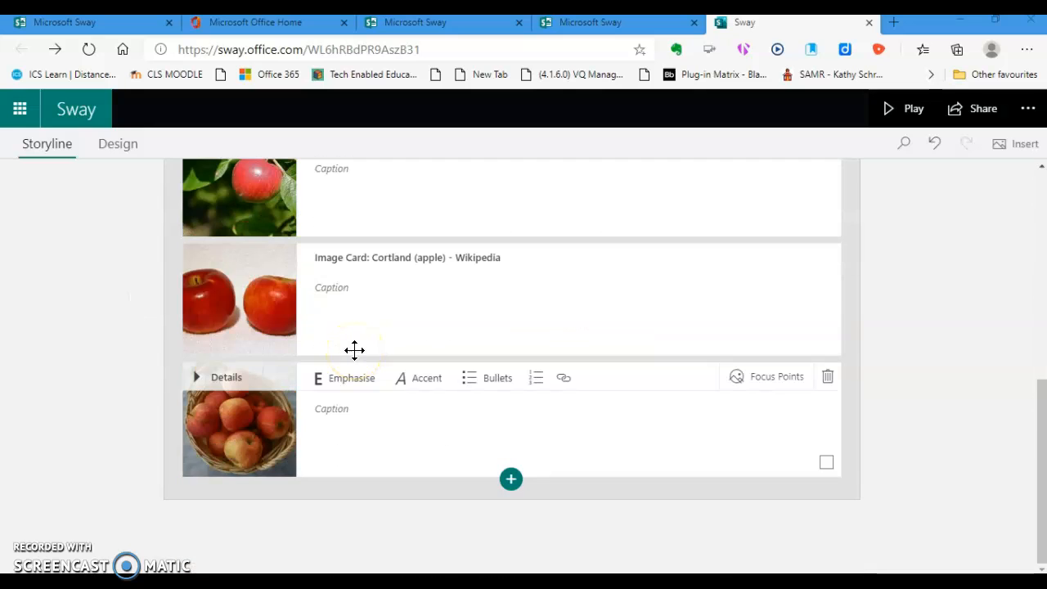
click(508, 481)
click(458, 508)
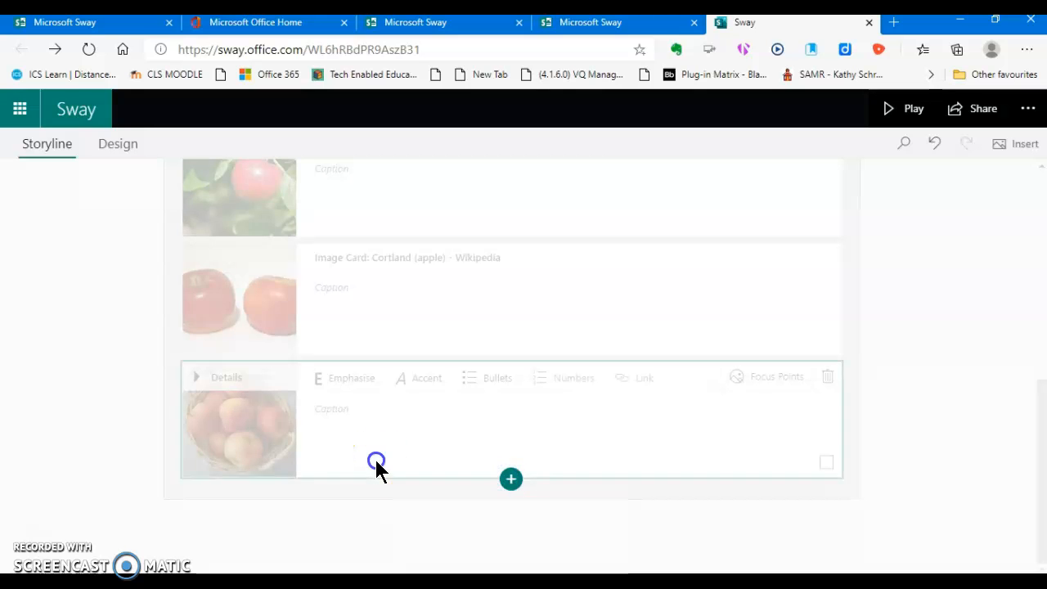
click(512, 479)
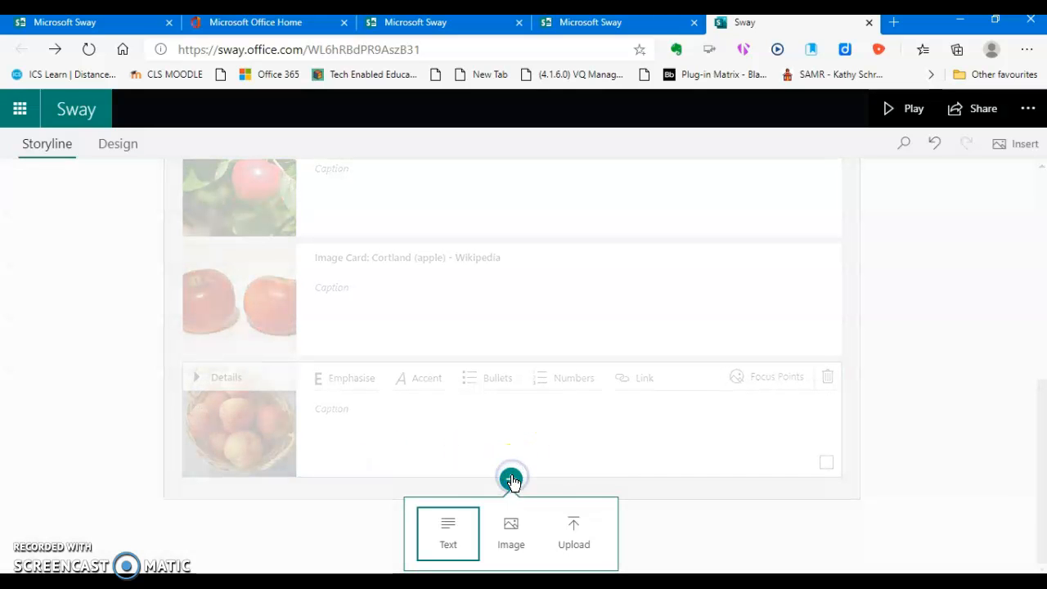
click(455, 544)
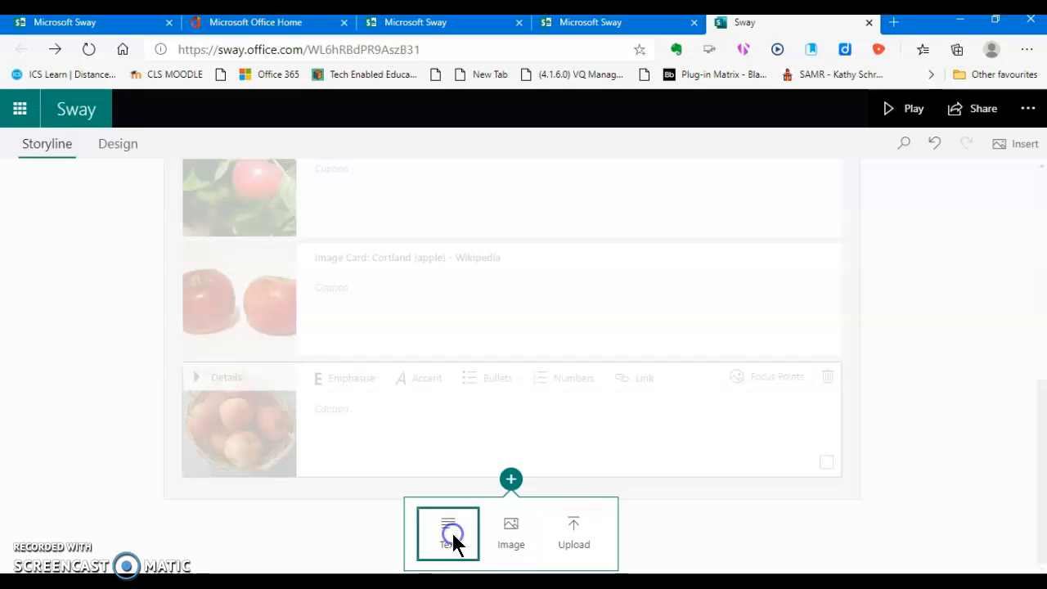
- Delete the empty text card from the end of the Stack group
scroll(391, 329, up, 3)
scroll(391, 328, down, 2)
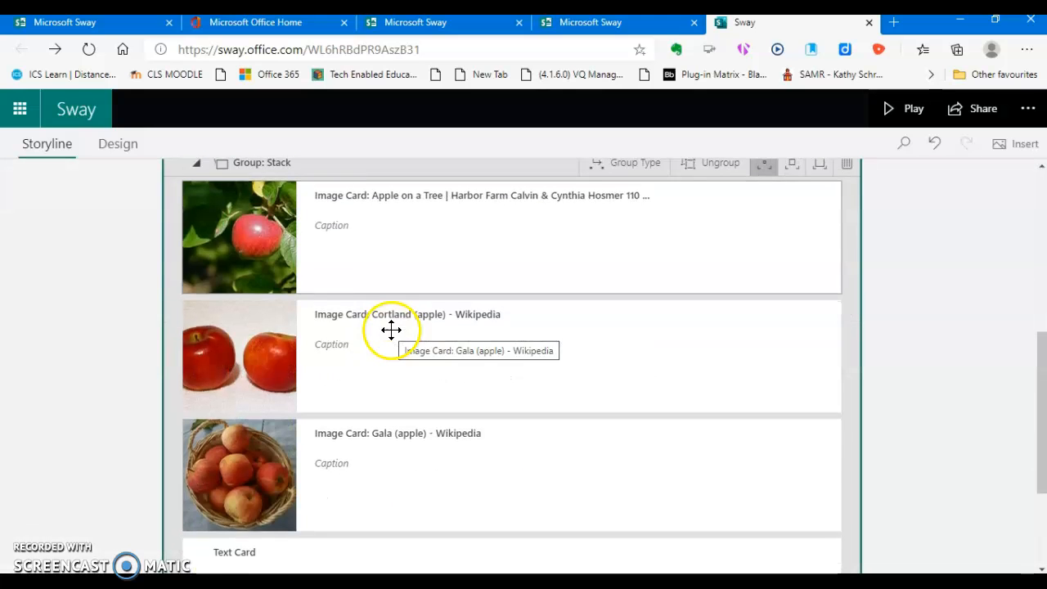
scroll(391, 329, up, 1)
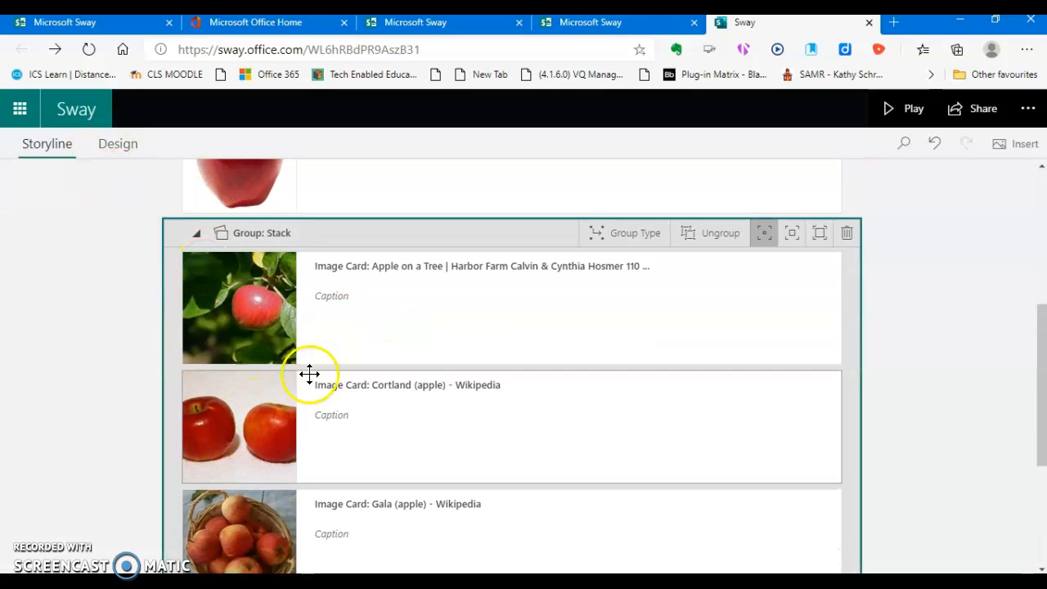
scroll(456, 367, down, 2)
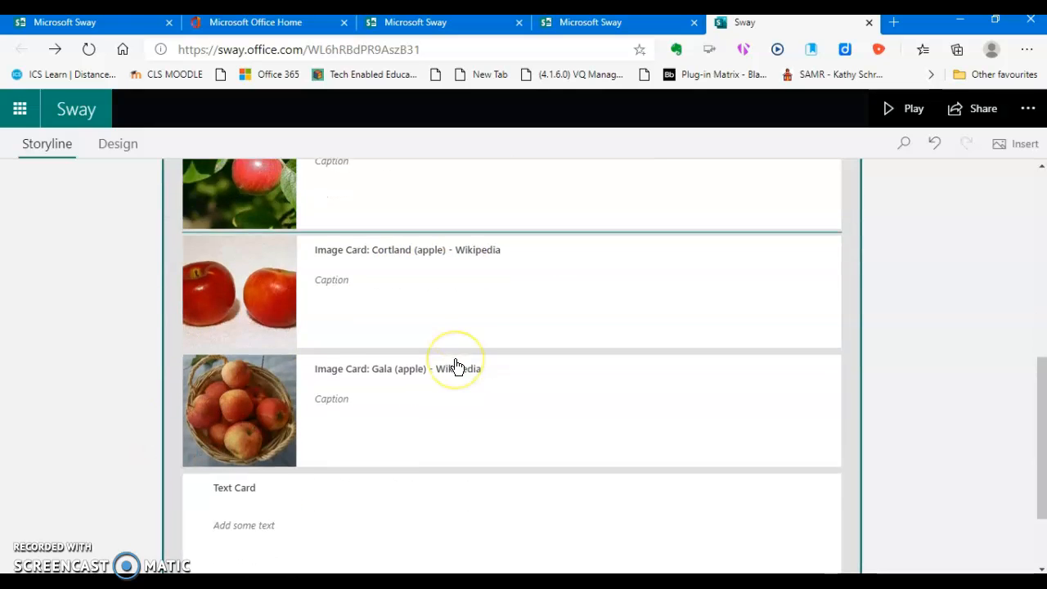
scroll(457, 367, up, 4)
click(411, 312)
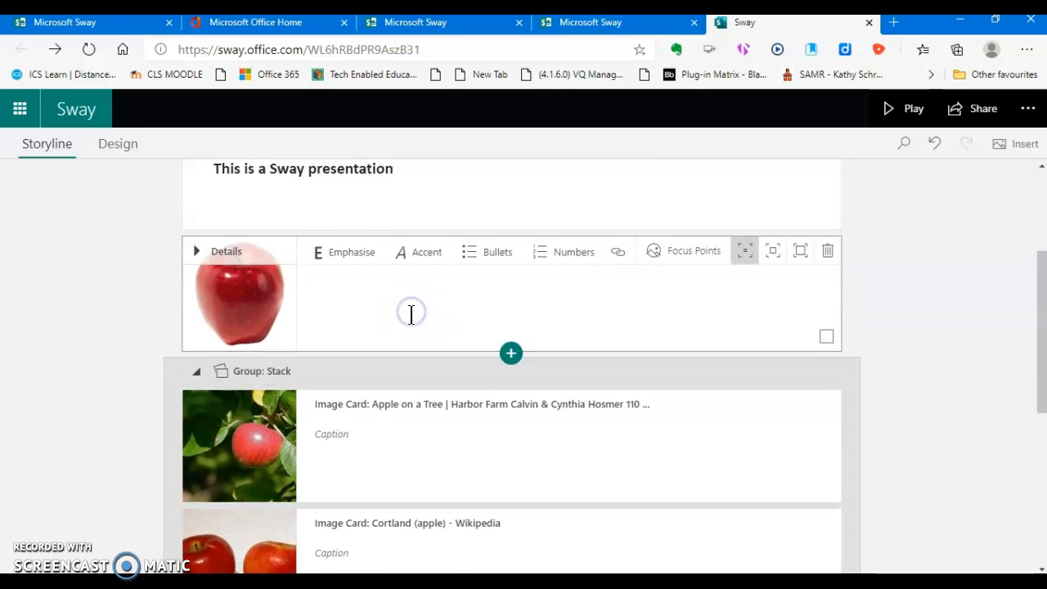
scroll(411, 313, down, 3)
scroll(553, 451, down, 3)
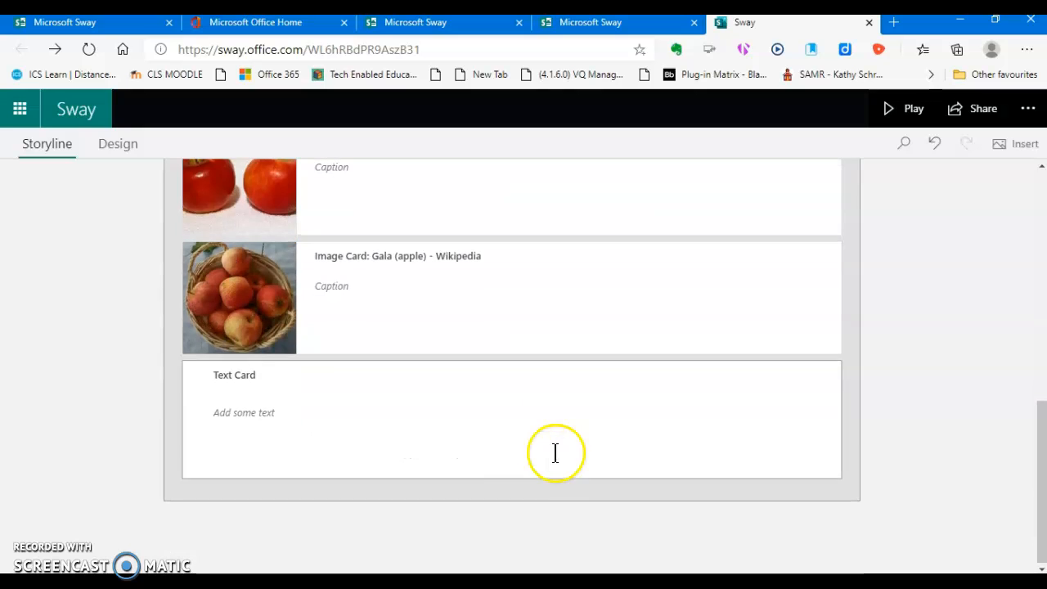
click(561, 460)
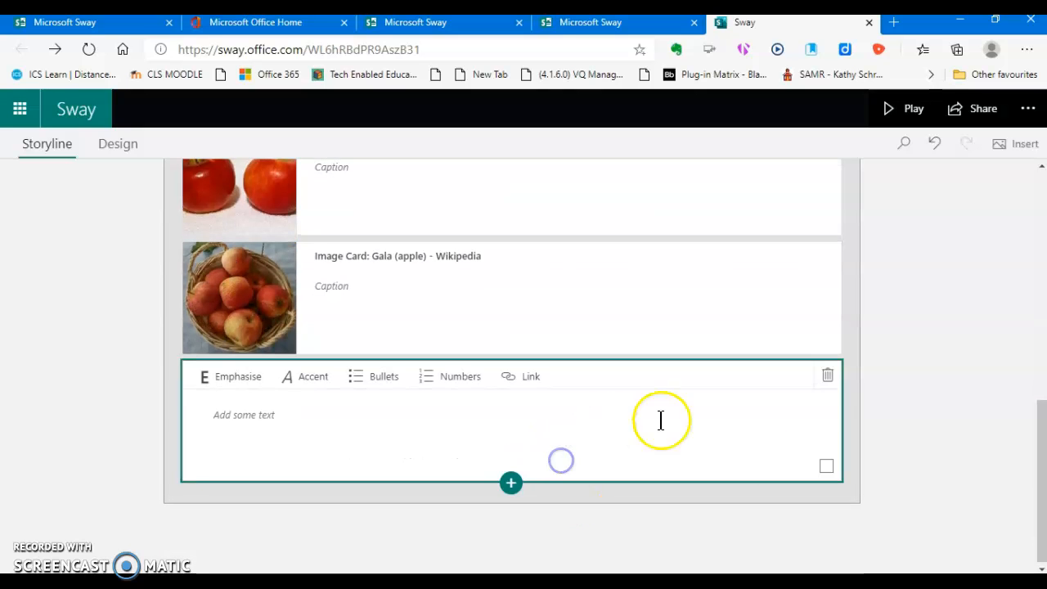
click(829, 383)
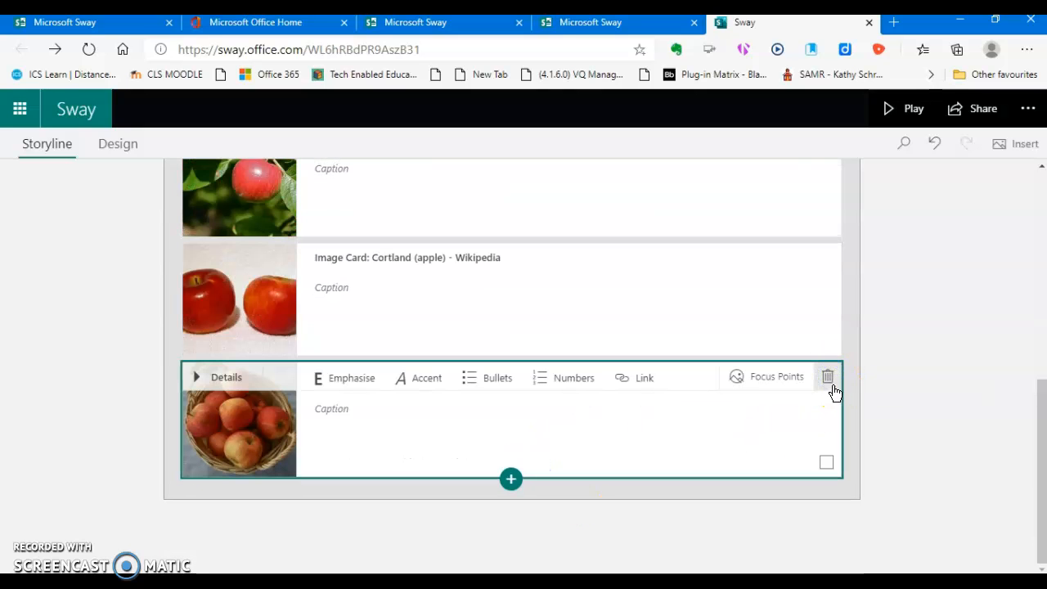
click(820, 505)
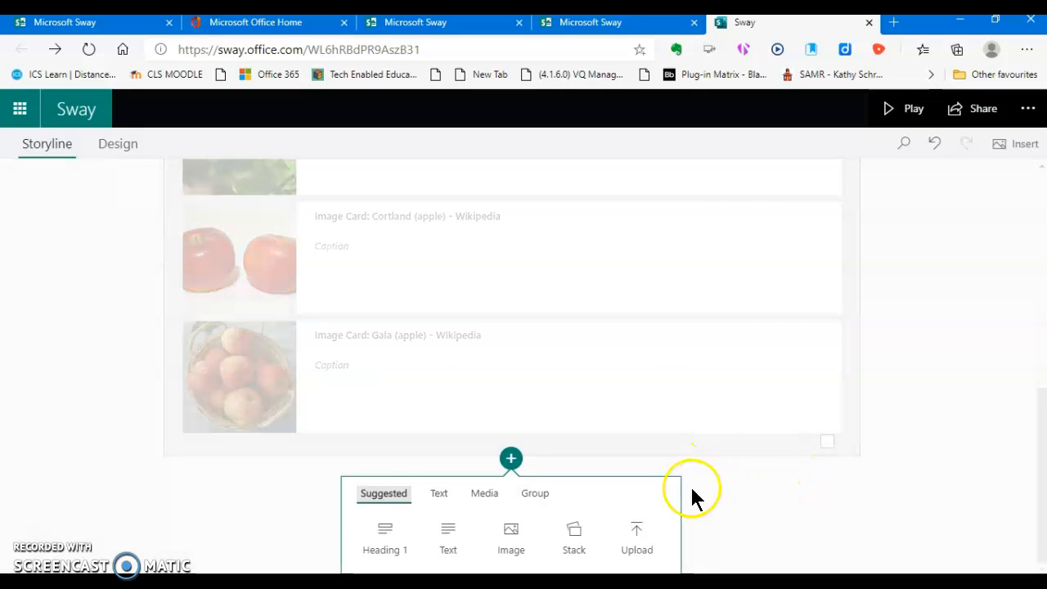
click(890, 442)
click(591, 448)
- Add a Heading 1 card below the Stack group with the heading "Test 2", and emphasise the heading text
click(512, 480)
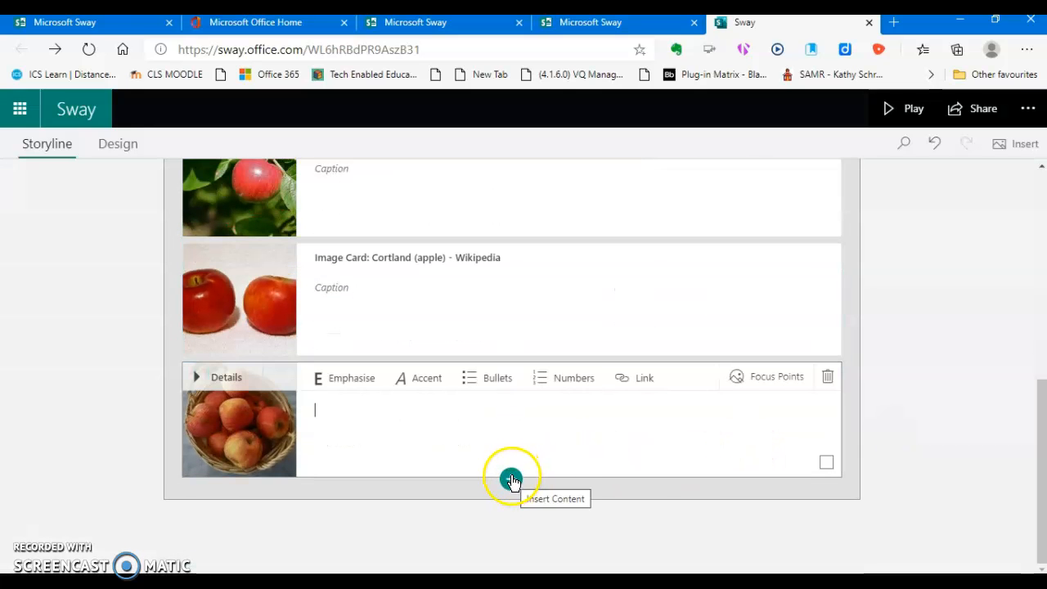
click(678, 501)
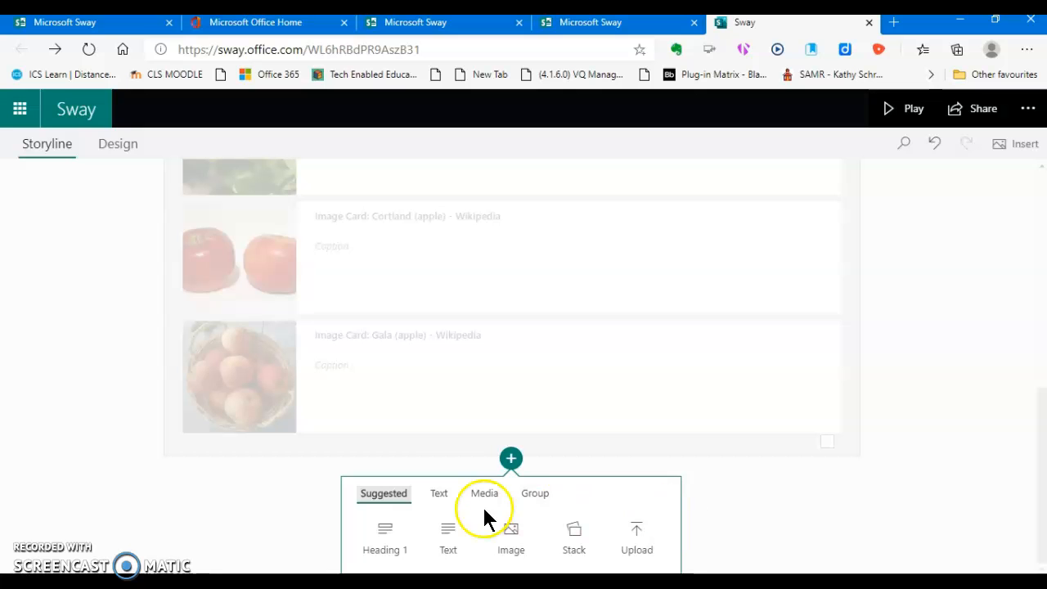
click(379, 537)
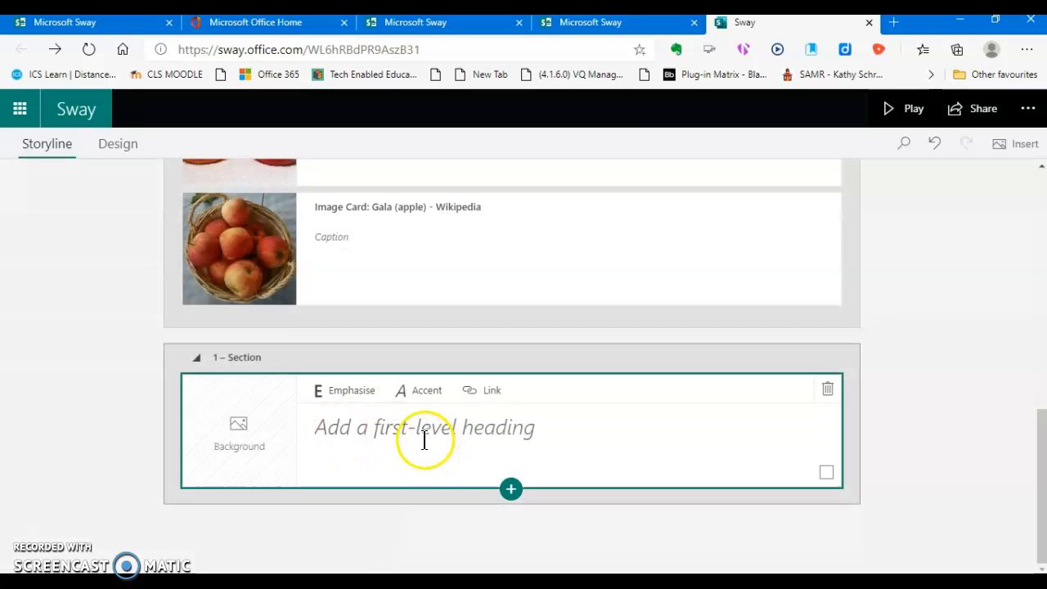
click(424, 442)
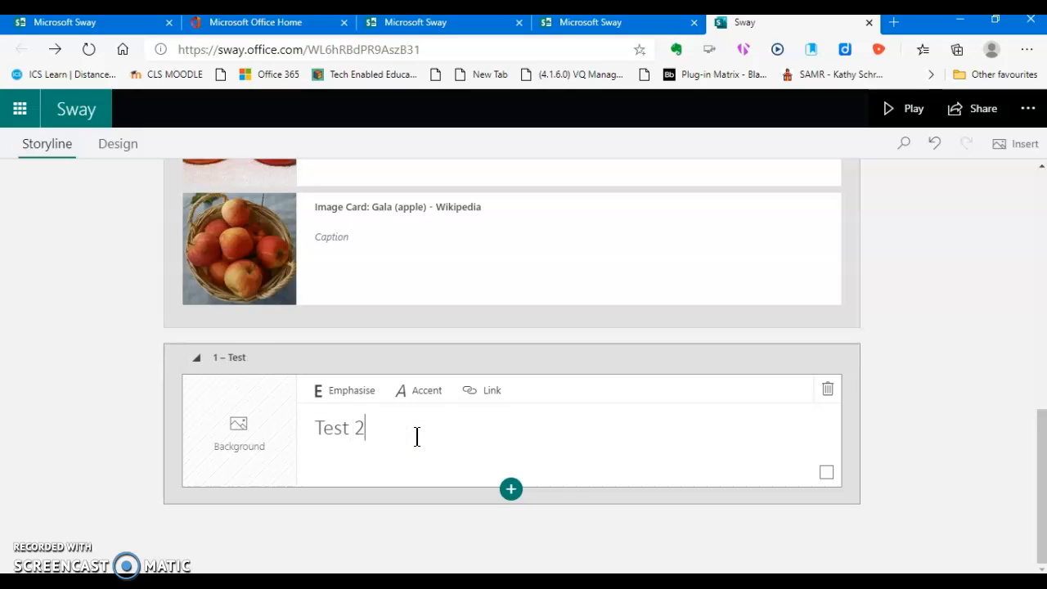
text(Test 2)
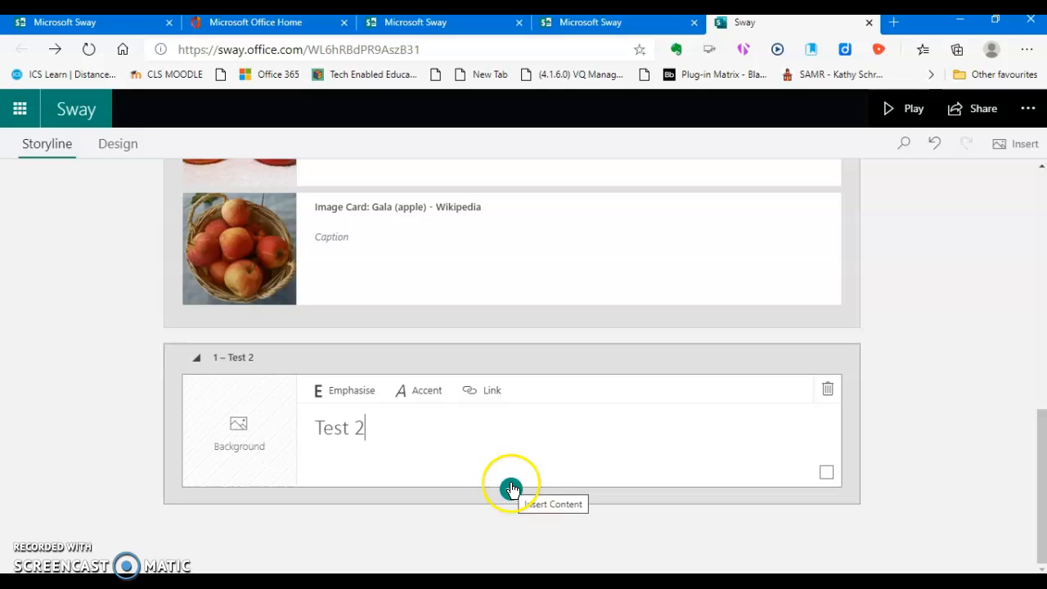
drag(375, 429, 308, 428)
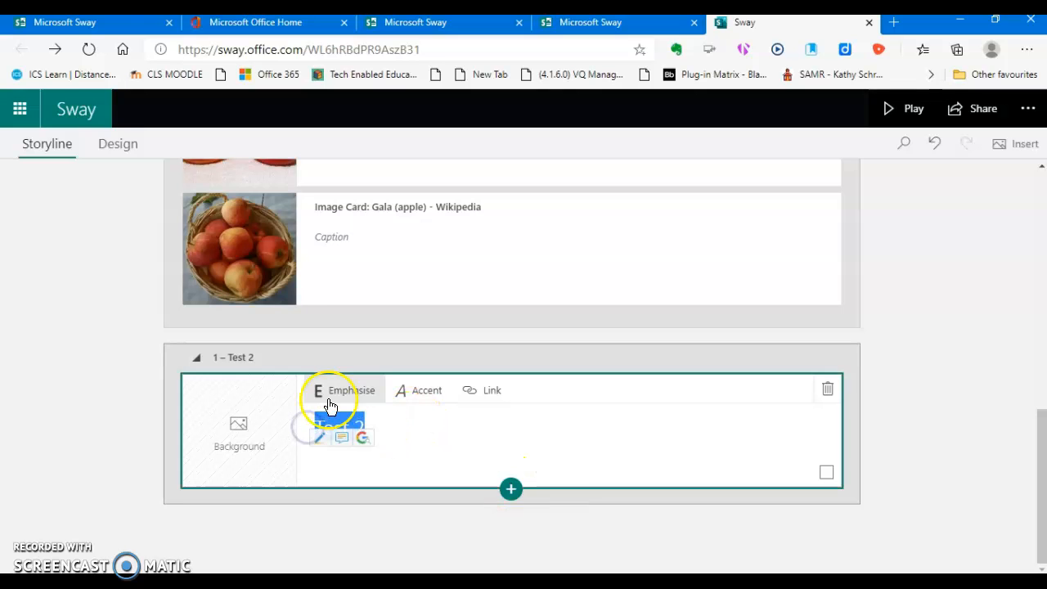
- Add a text card below the "Test 2" heading containing "Second part of the presenation"
click(510, 489)
click(449, 534)
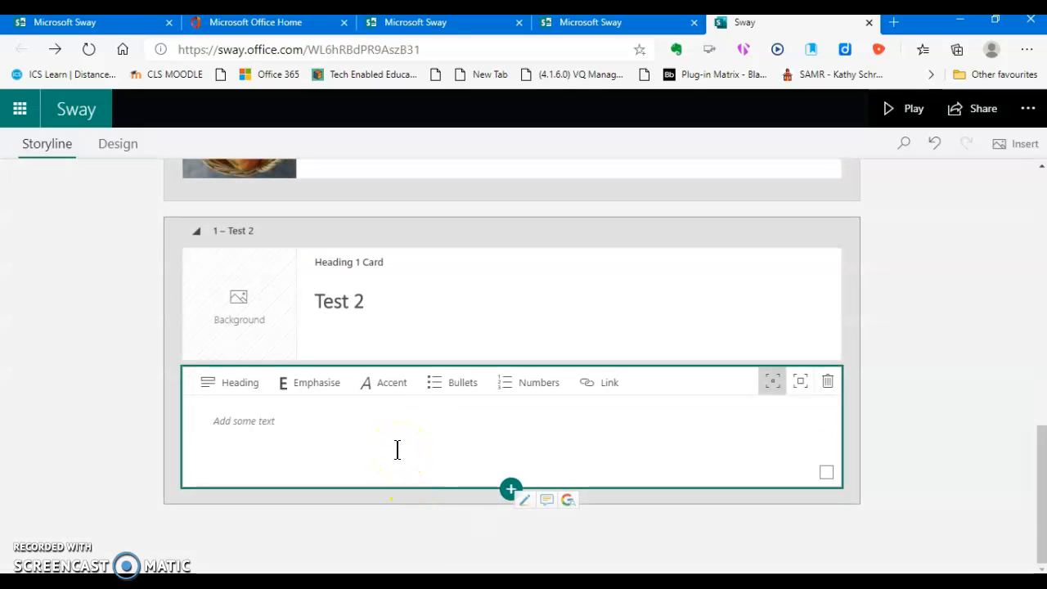
click(397, 449)
text(Second part)
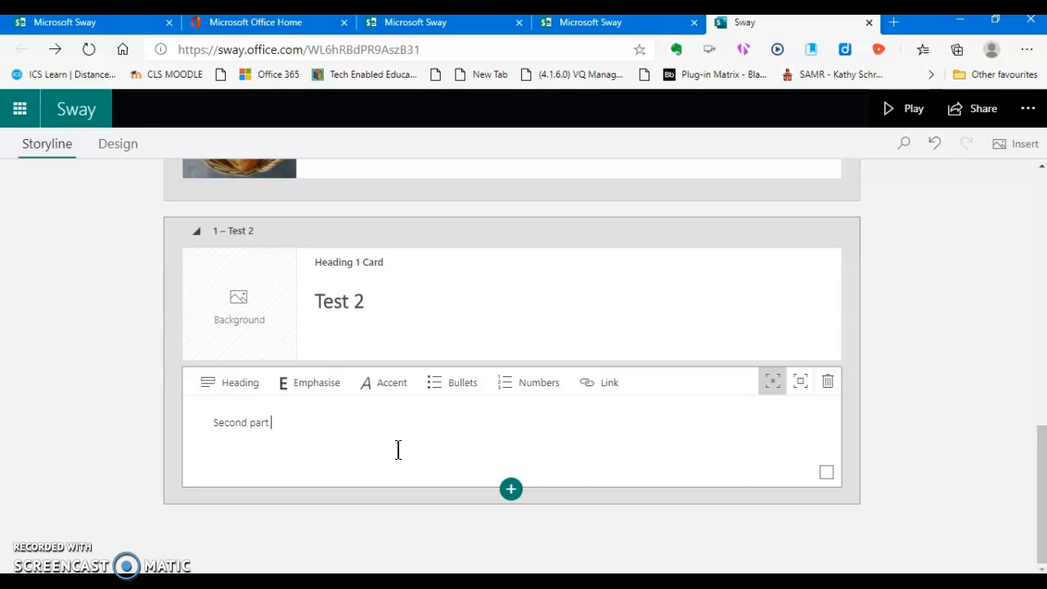
text( of the presenation)
- Emphasise the whole sentence in the new text card and raise the card's emphasis to the stronger level
drag(374, 423, 225, 415)
click(297, 382)
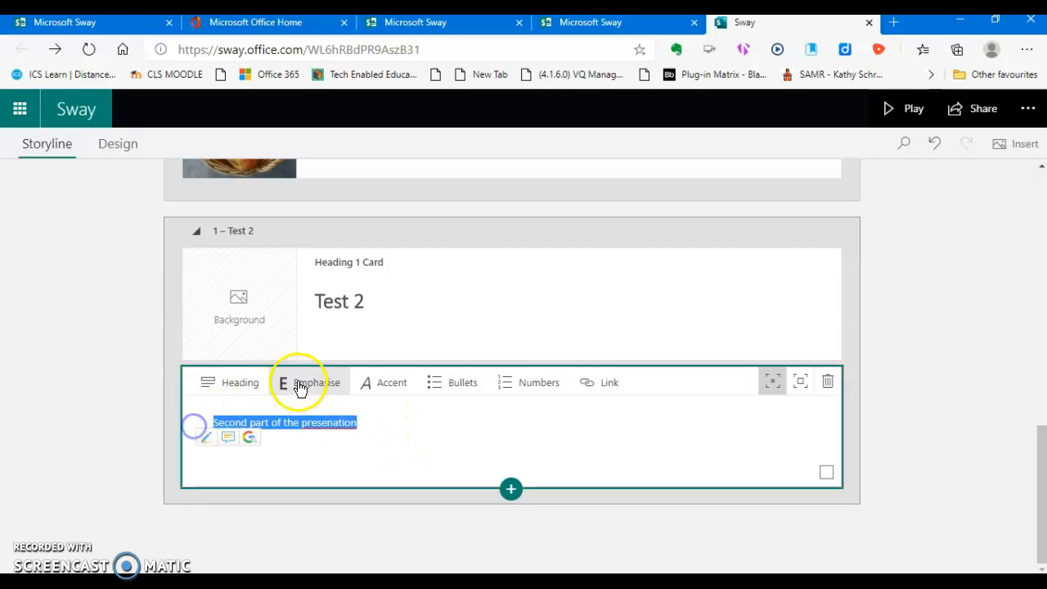
click(802, 386)
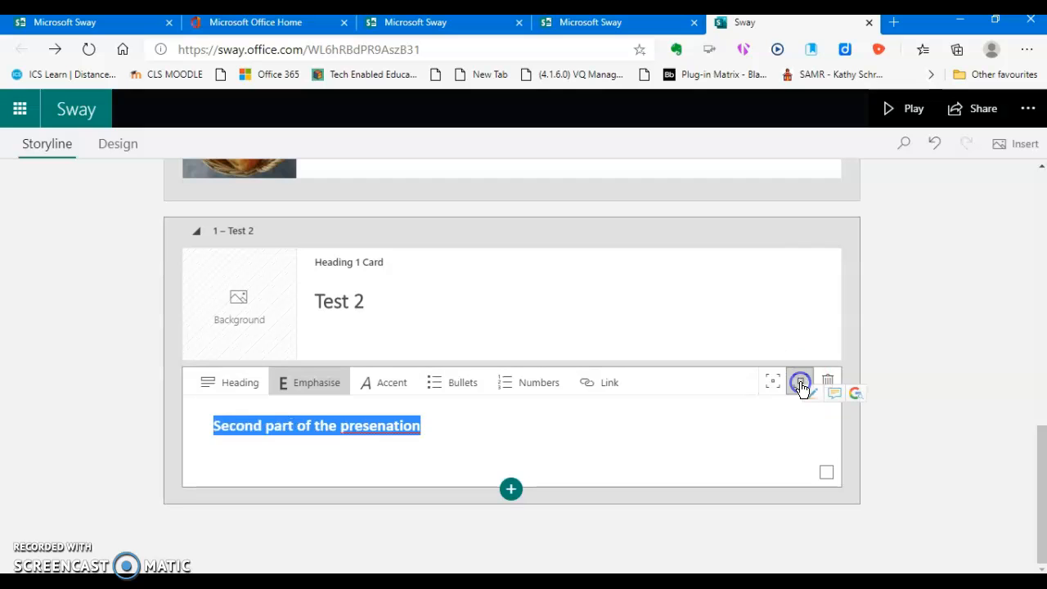
- Add an image card below the text card, search the image sources for "plum", and fill the card with the 639 x 528 red plums picture
click(511, 489)
click(511, 536)
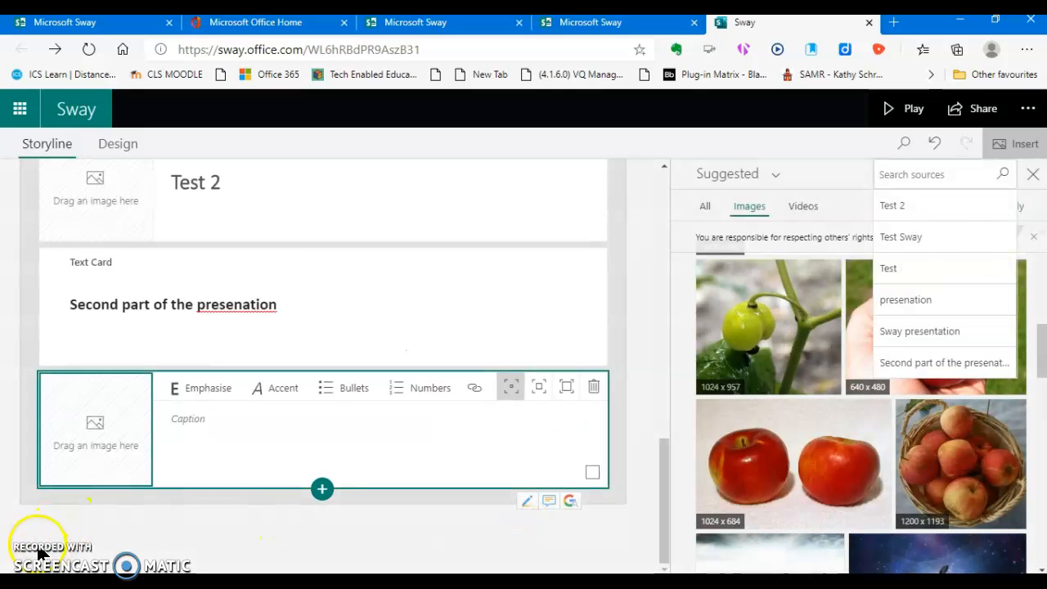
click(945, 172)
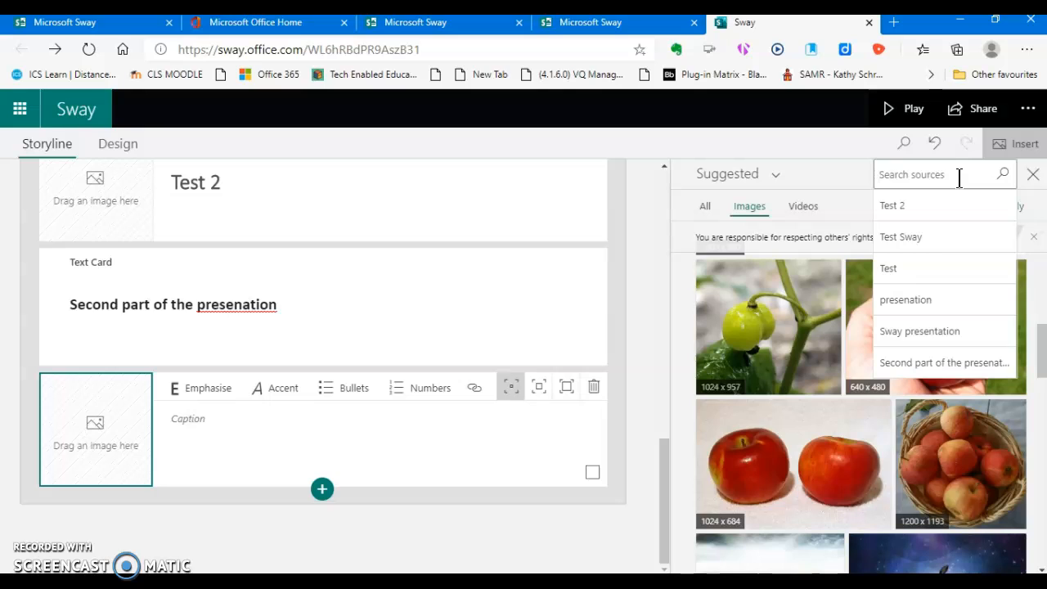
text(plum)
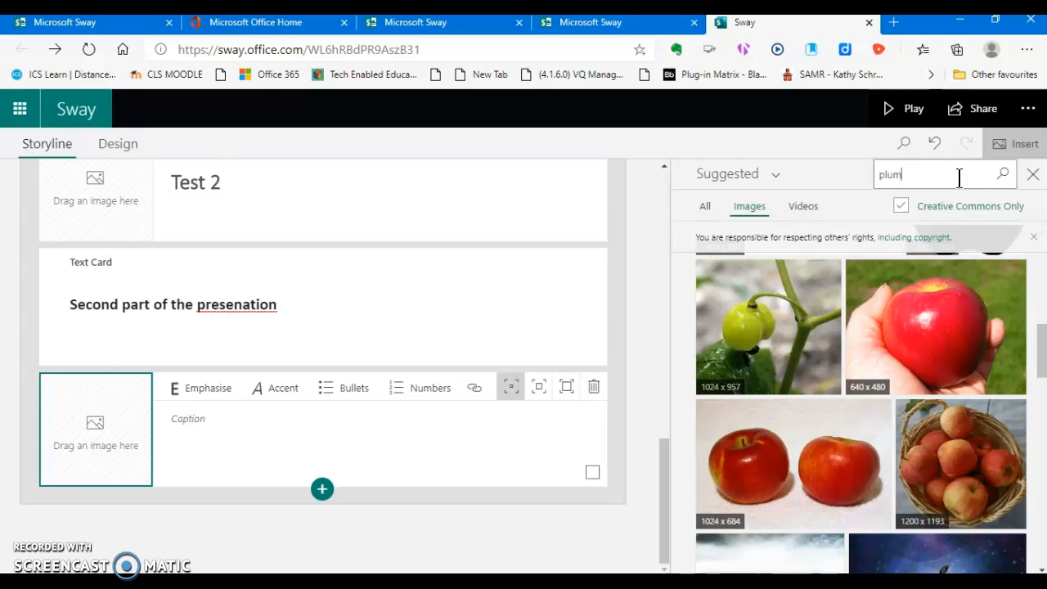
click(1004, 175)
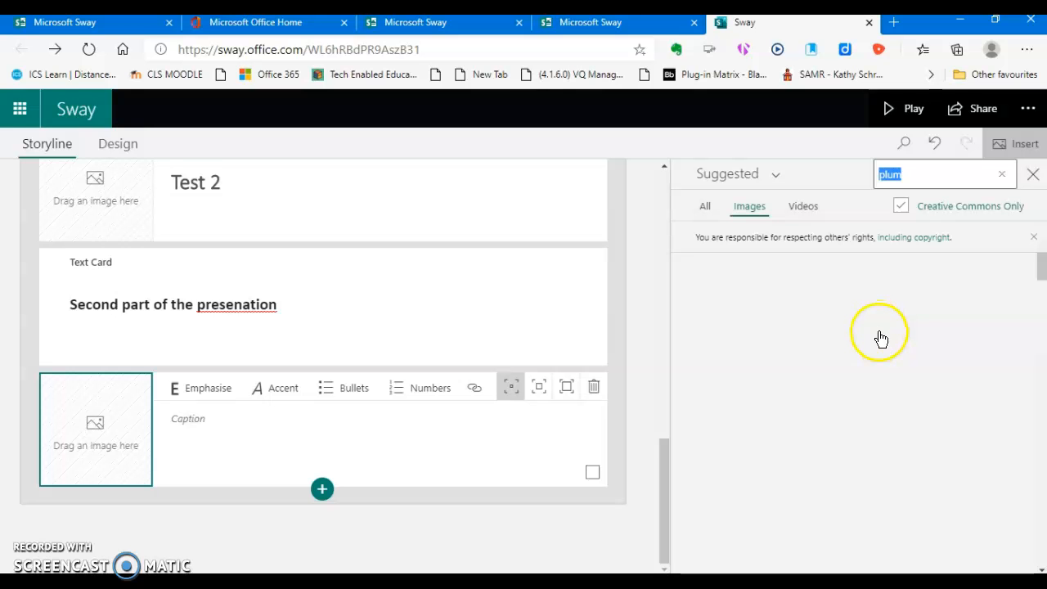
drag(937, 400, 125, 425)
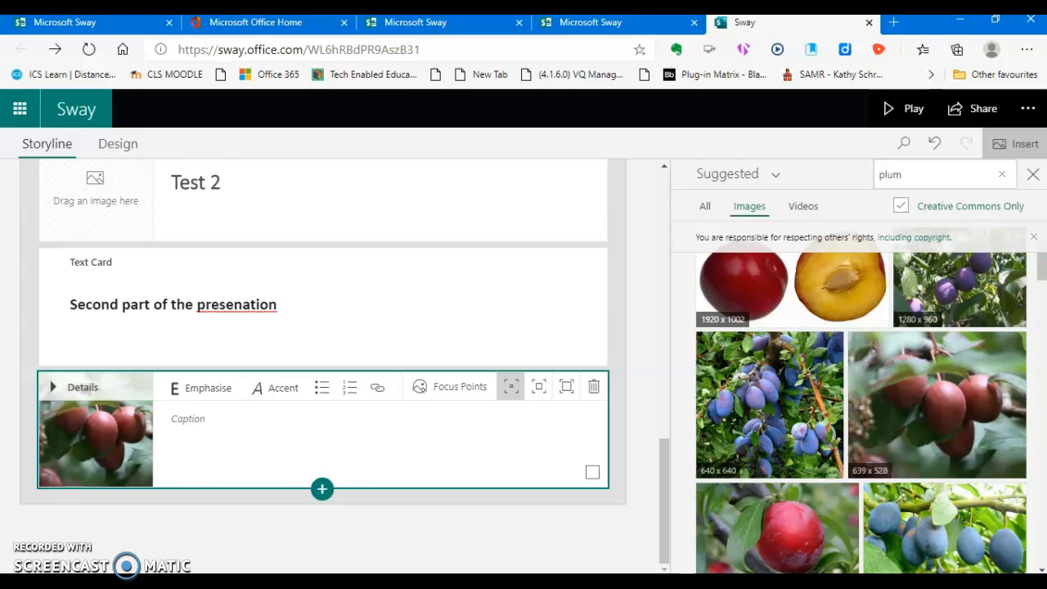
- Add the "busy" picture from the computer's Pictures folder as an image card below the red plums, and delete that card again
click(246, 541)
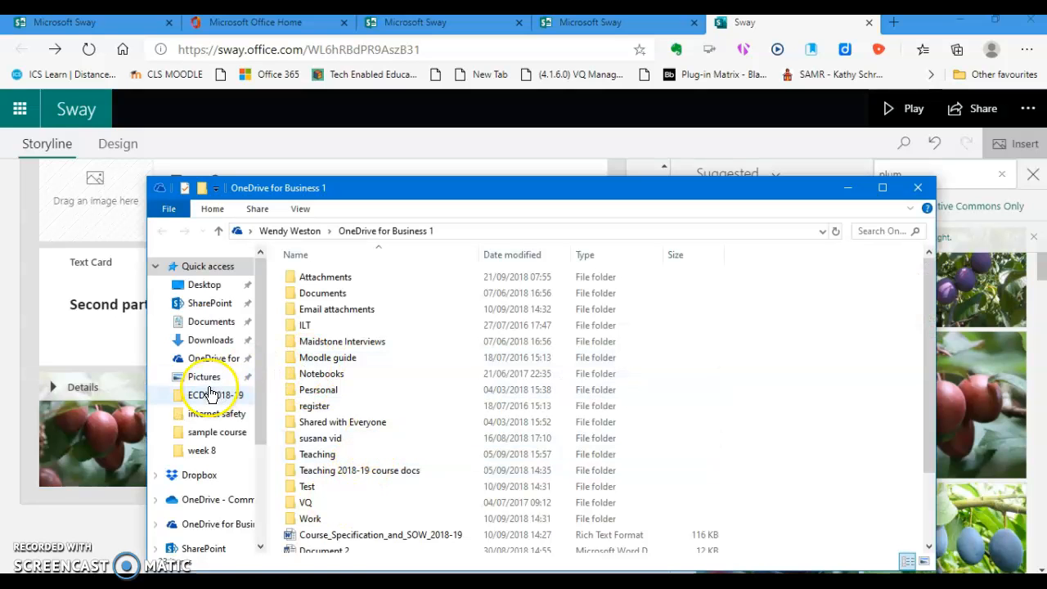
click(200, 382)
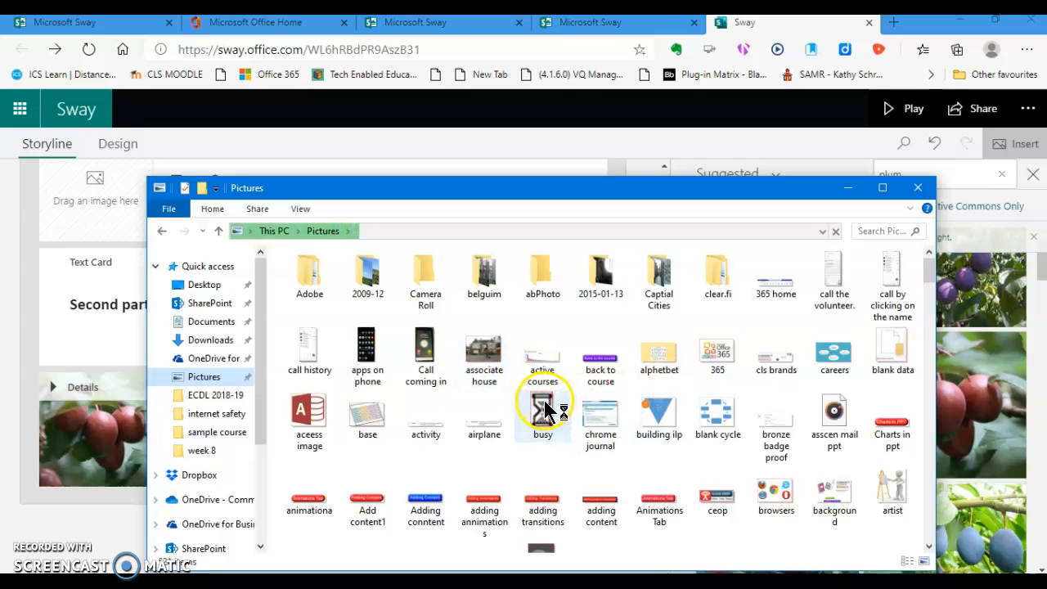
drag(546, 411, 86, 466)
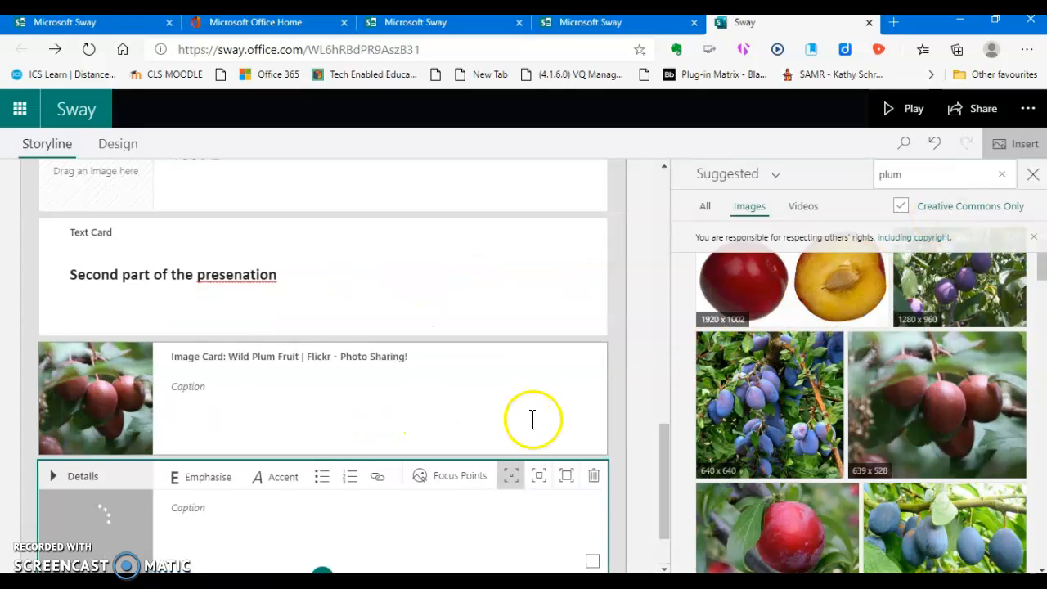
scroll(532, 420, down, 2)
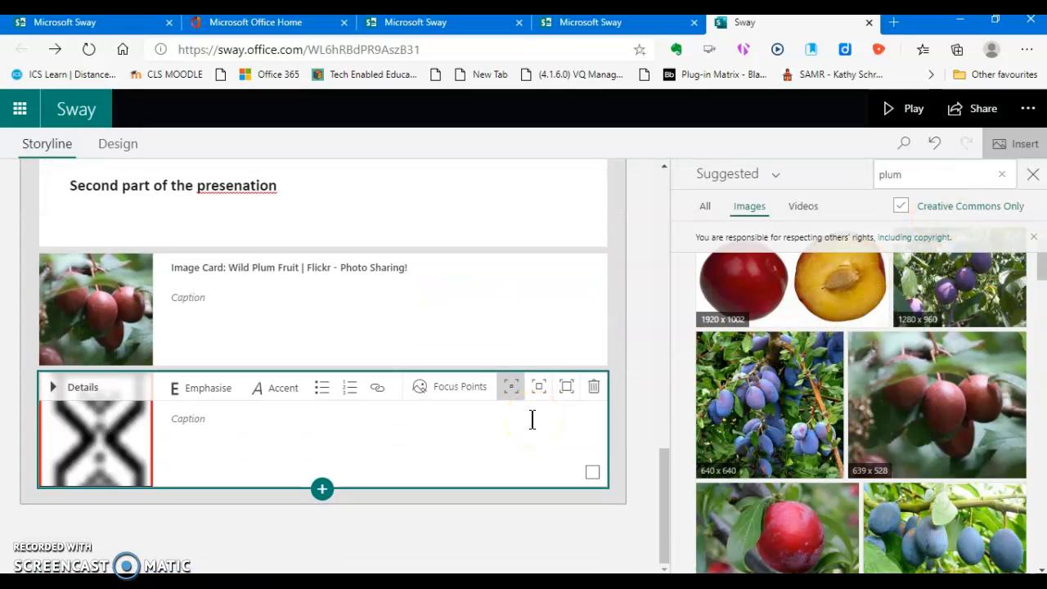
click(595, 389)
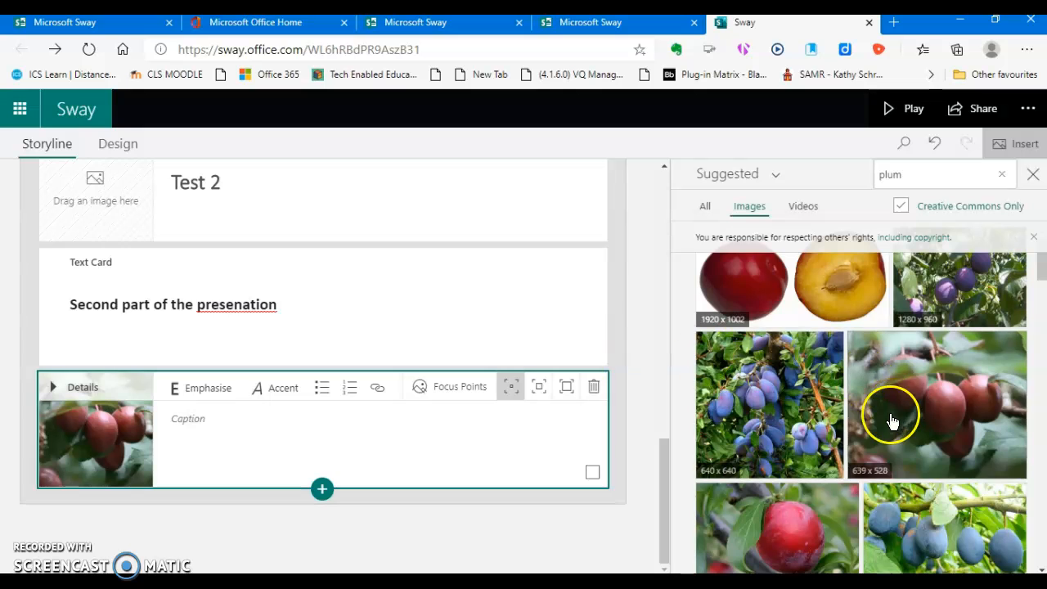
- Add the 640 x 640 and the 1280 x 960 plum pictures as image cards below the red plums, and close the image suggestions
drag(807, 401, 281, 455)
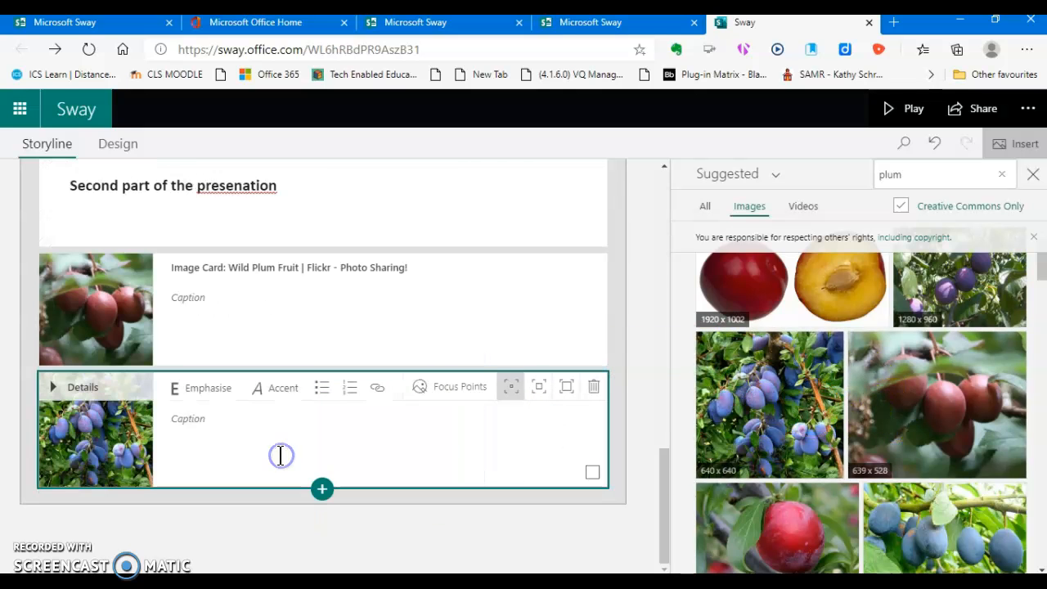
drag(932, 299, 85, 497)
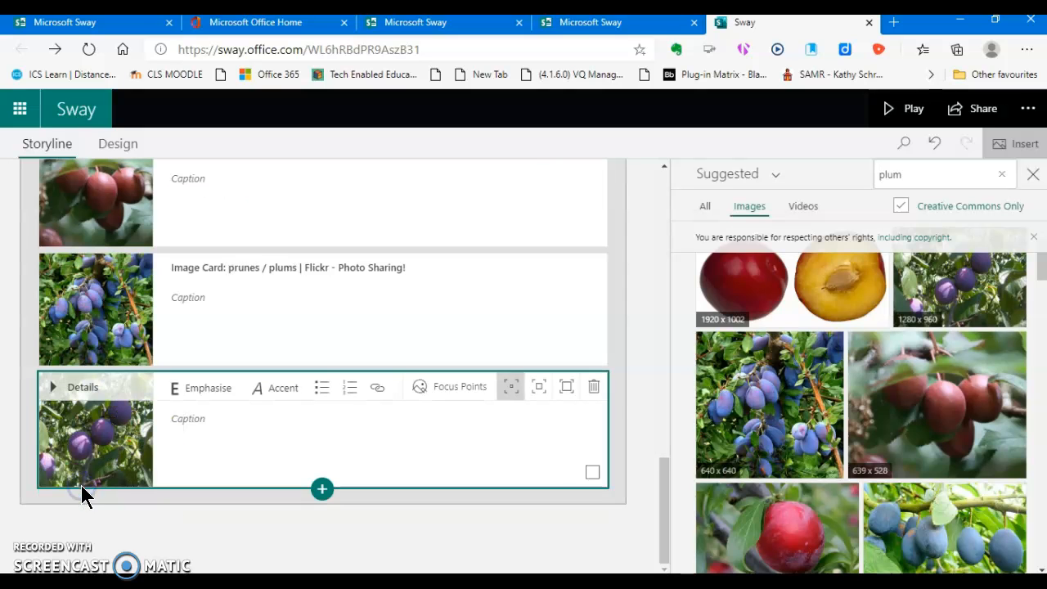
click(1033, 173)
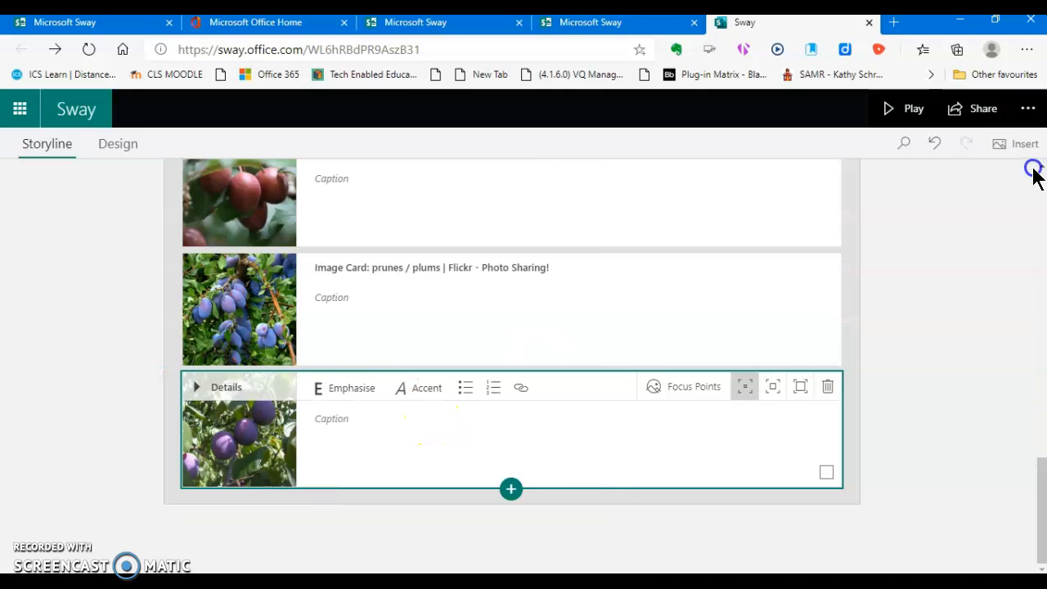
- Play the Sway, review the apple stack and the "Test 2" section with its plum pictures, and return to editing
click(910, 108)
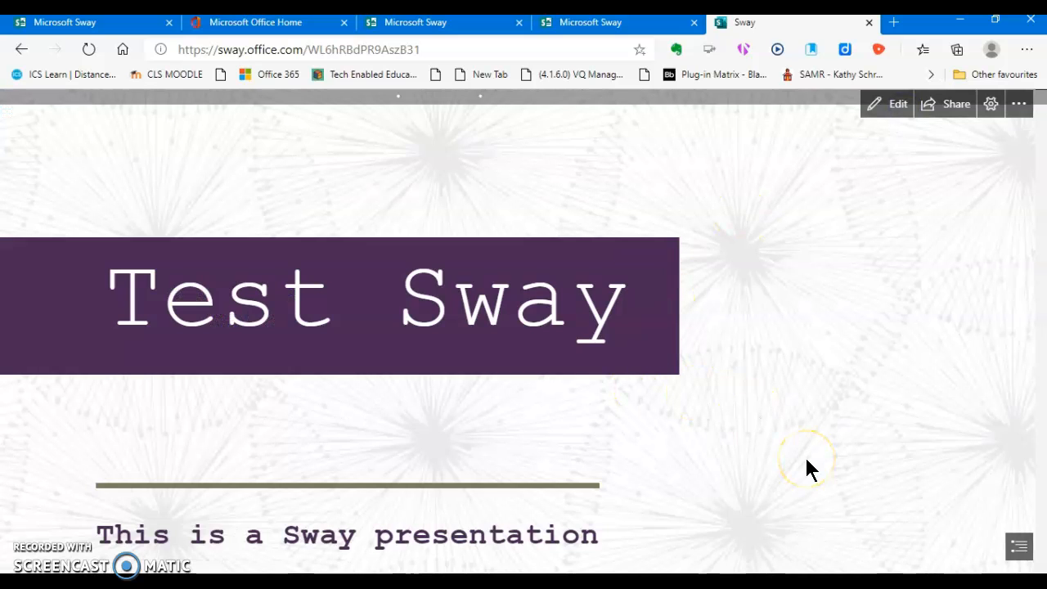
scroll(806, 465, down, 4)
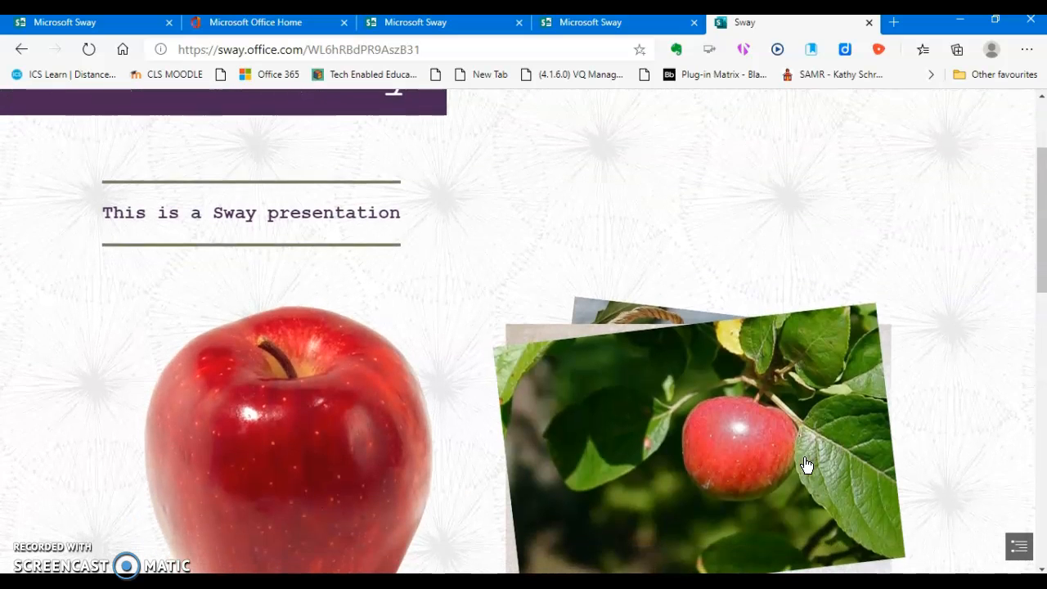
click(788, 445)
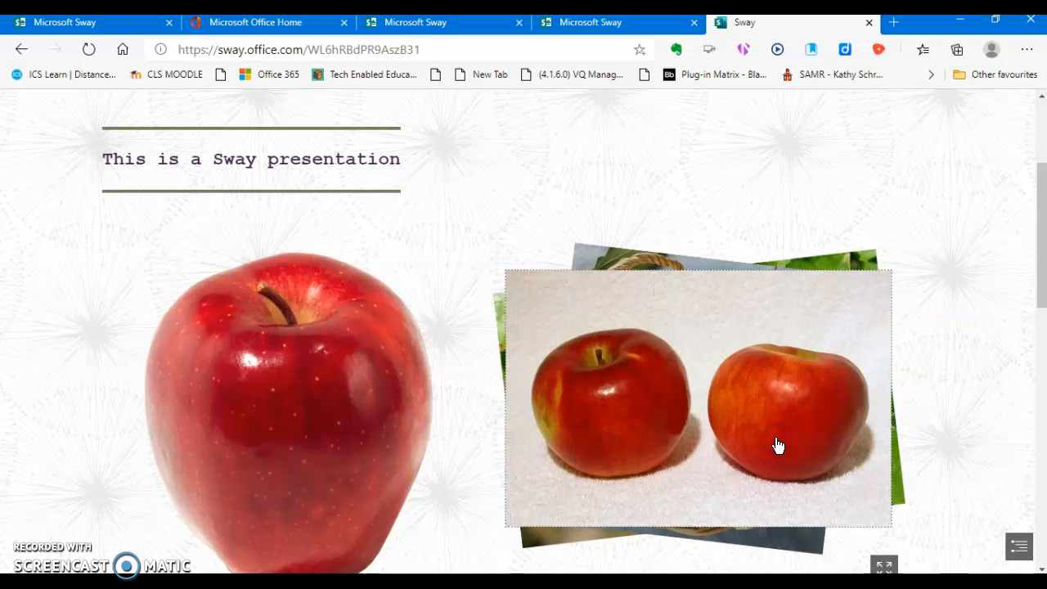
scroll(778, 445, down, 4)
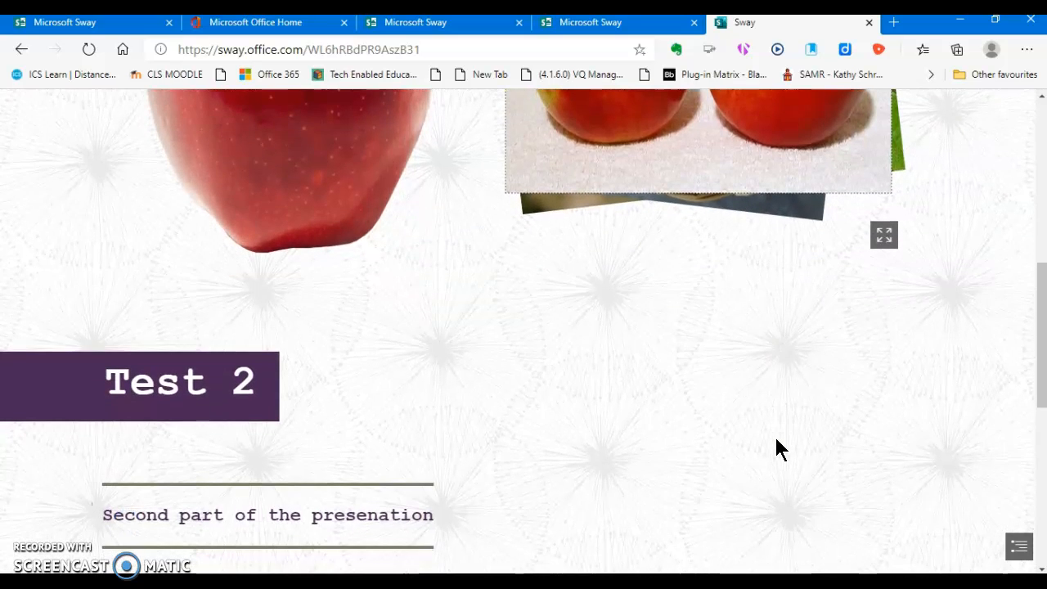
scroll(779, 448, down, 2)
scroll(778, 448, down, 2)
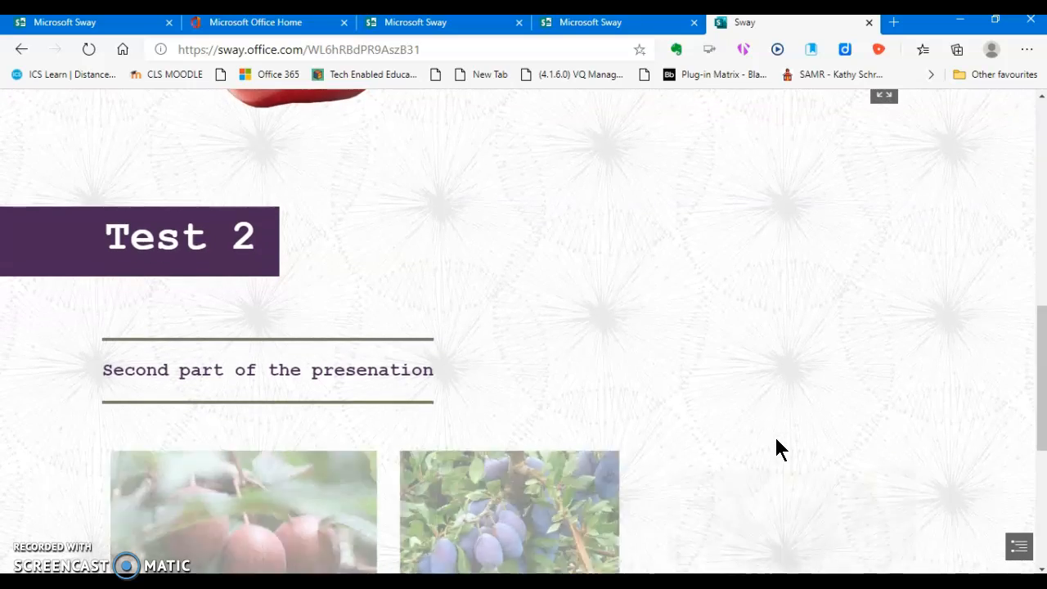
scroll(778, 445, down, 2)
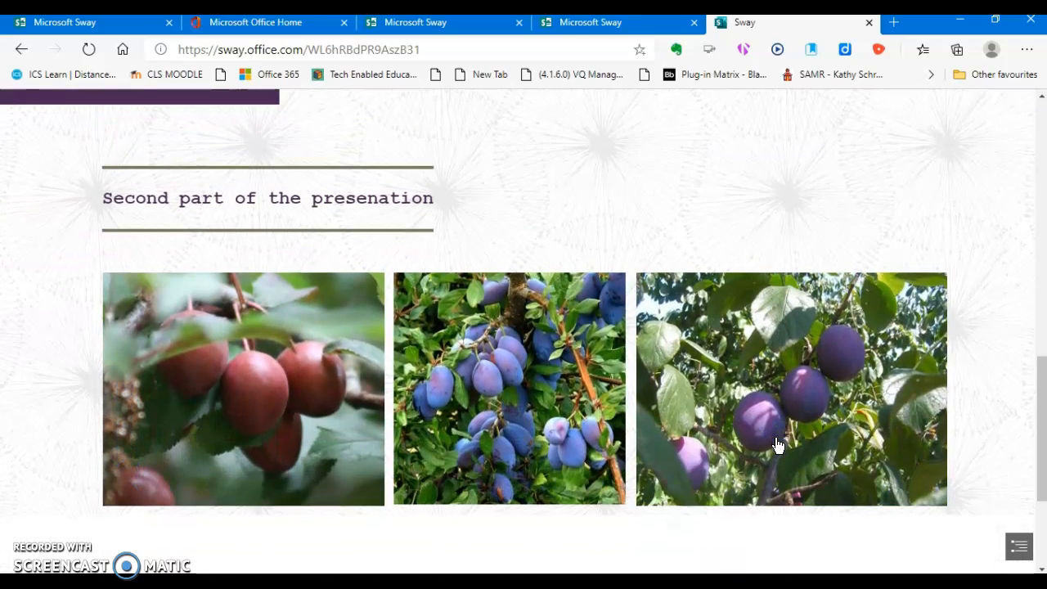
scroll(778, 445, down, 1)
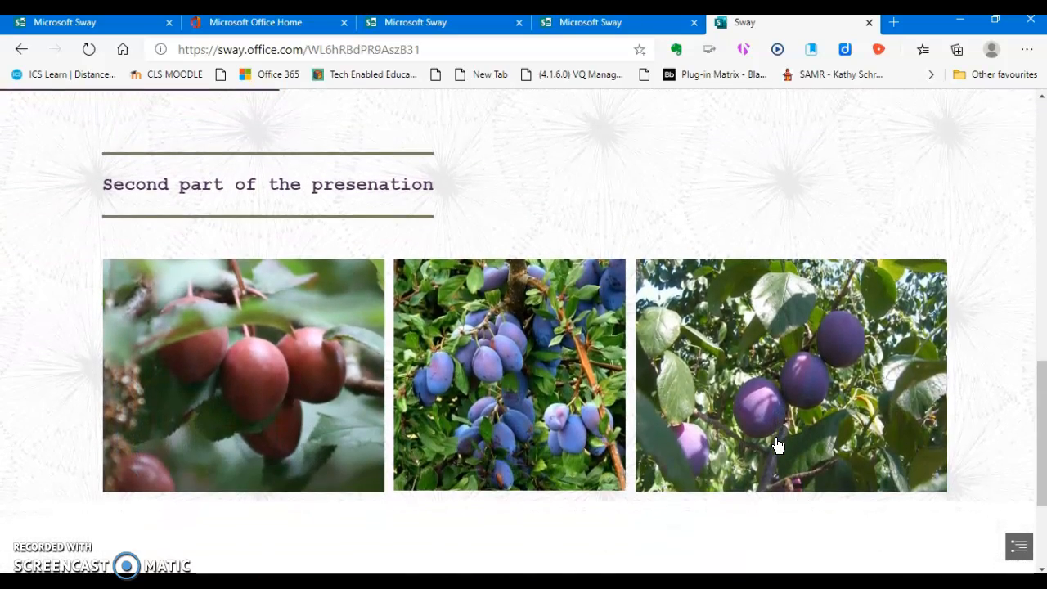
scroll(777, 446, up, 3)
scroll(777, 445, up, 3)
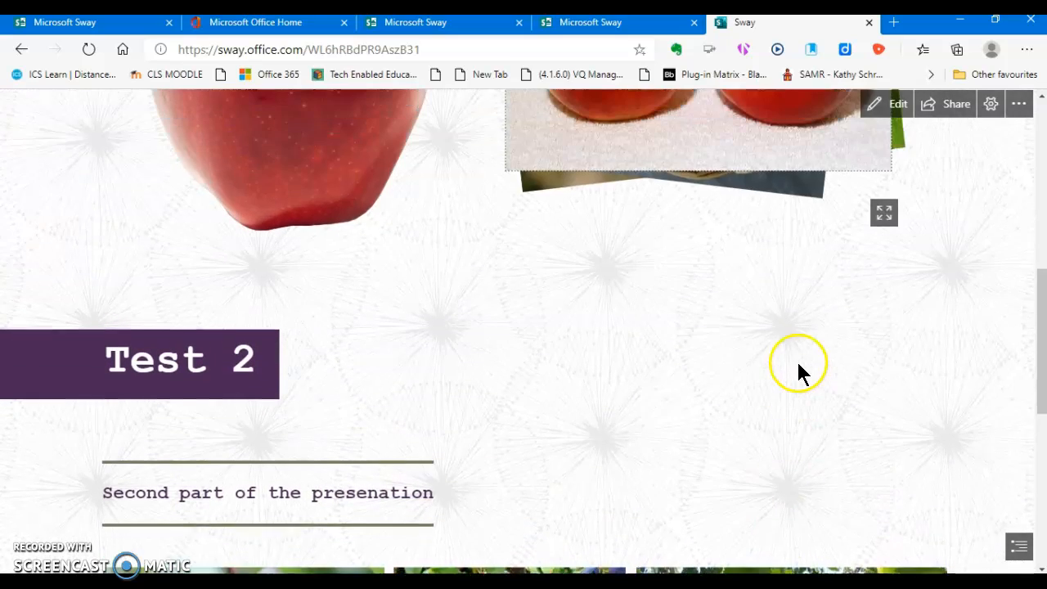
click(889, 119)
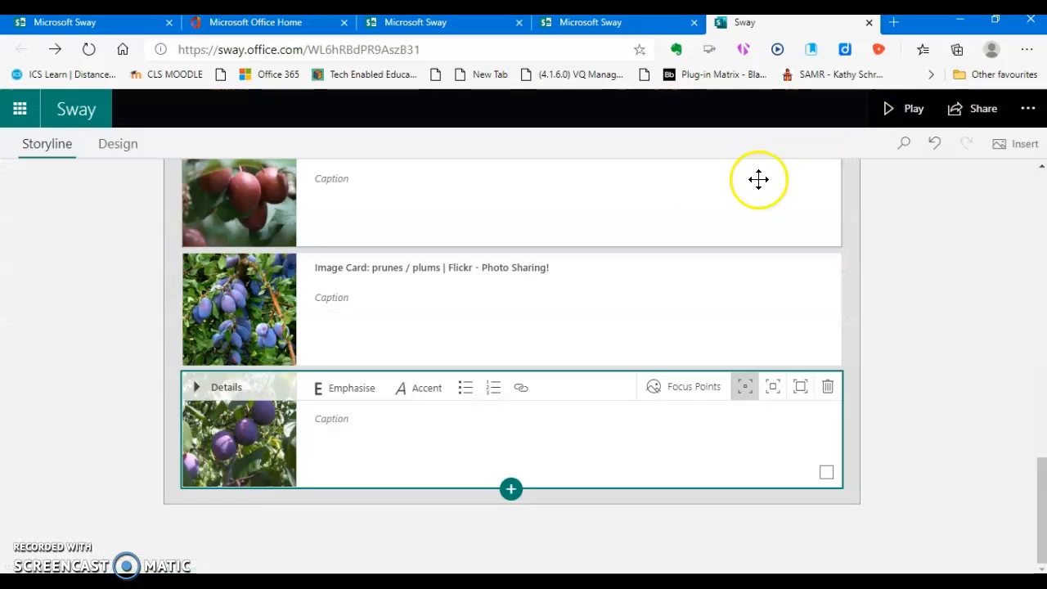
- Add an empty video card below the last plum image card
click(509, 491)
click(484, 495)
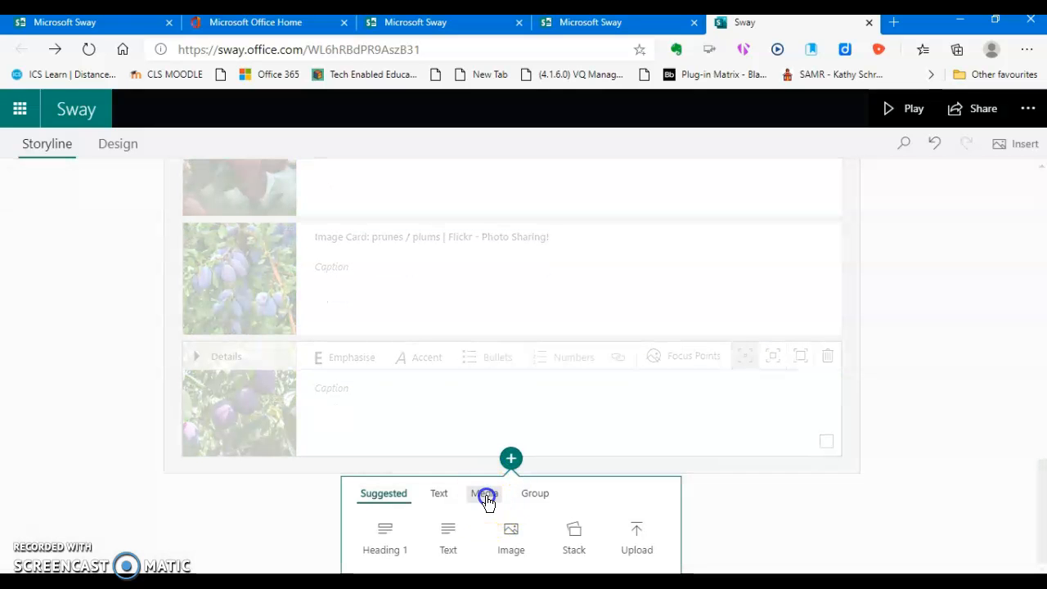
click(448, 540)
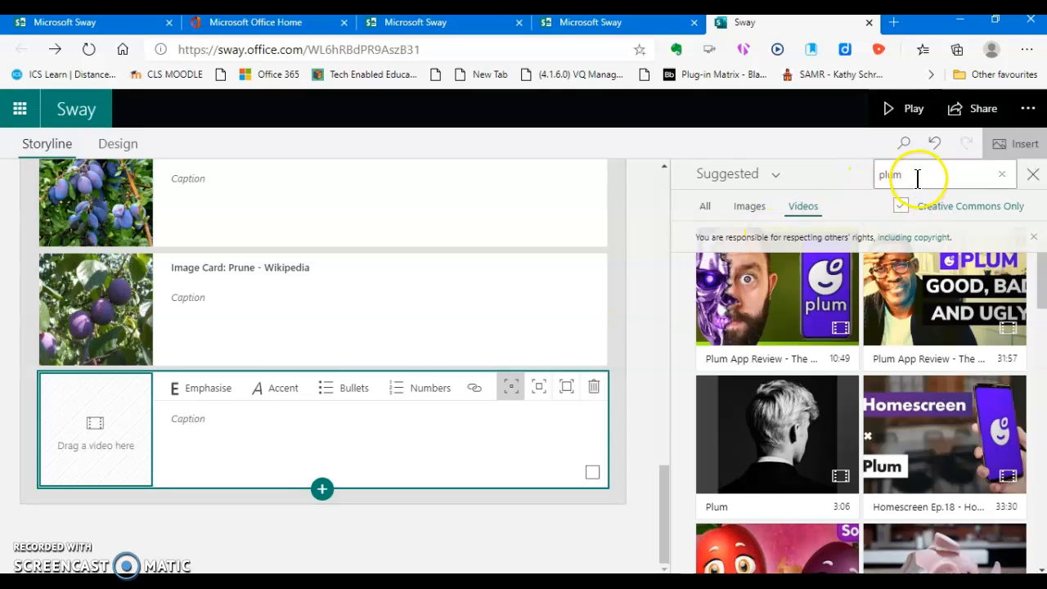
- Search the suggested videos for "trees" and place the "Planting 20,000,000 Trees" video in the empty video card
click(912, 178)
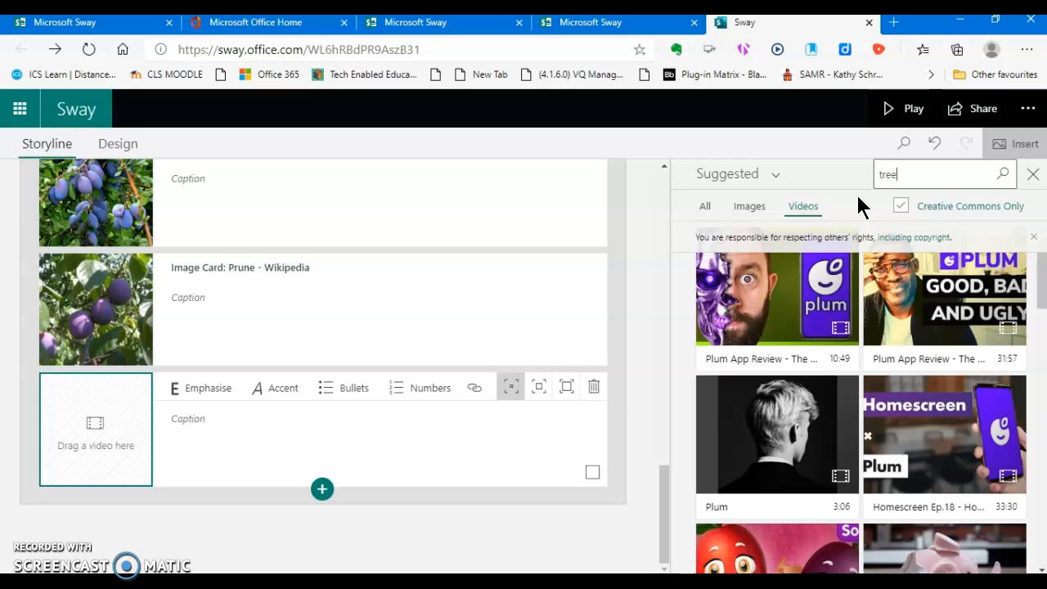
key(Return)
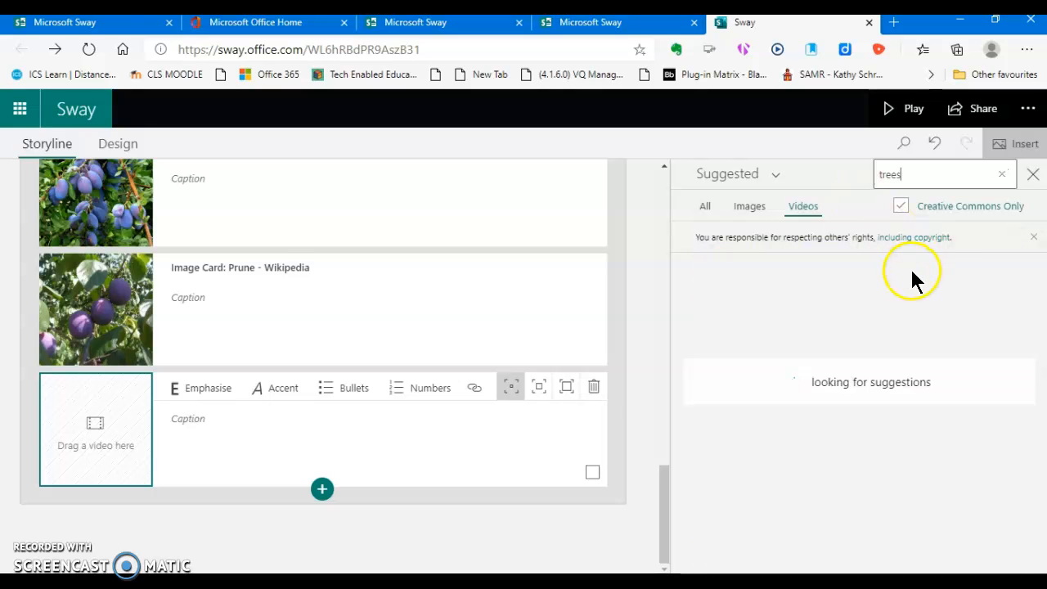
scroll(982, 375, down, 1)
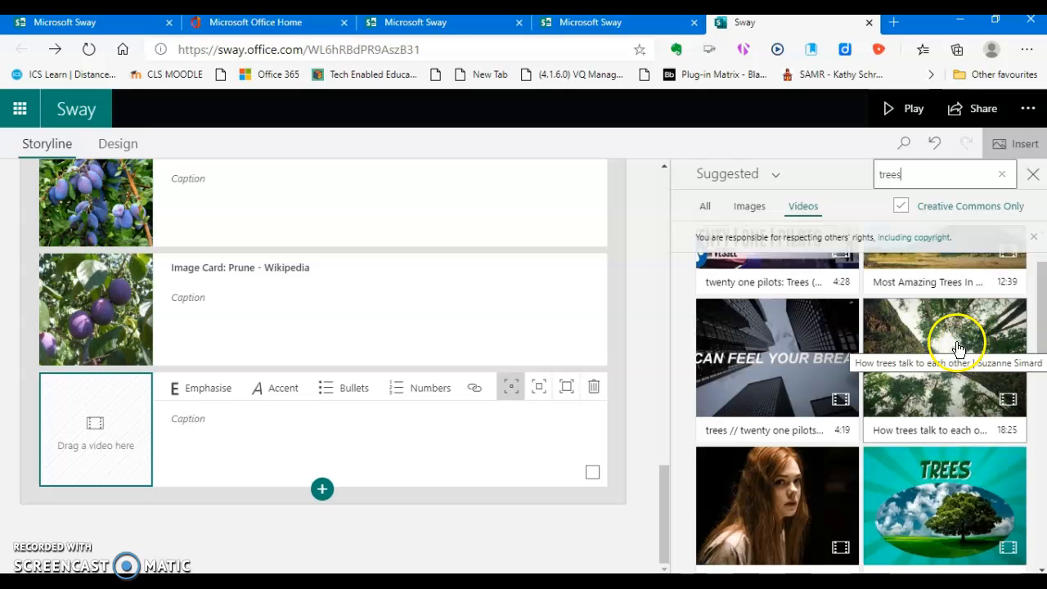
scroll(966, 383, down, 1)
scroll(966, 383, down, 3)
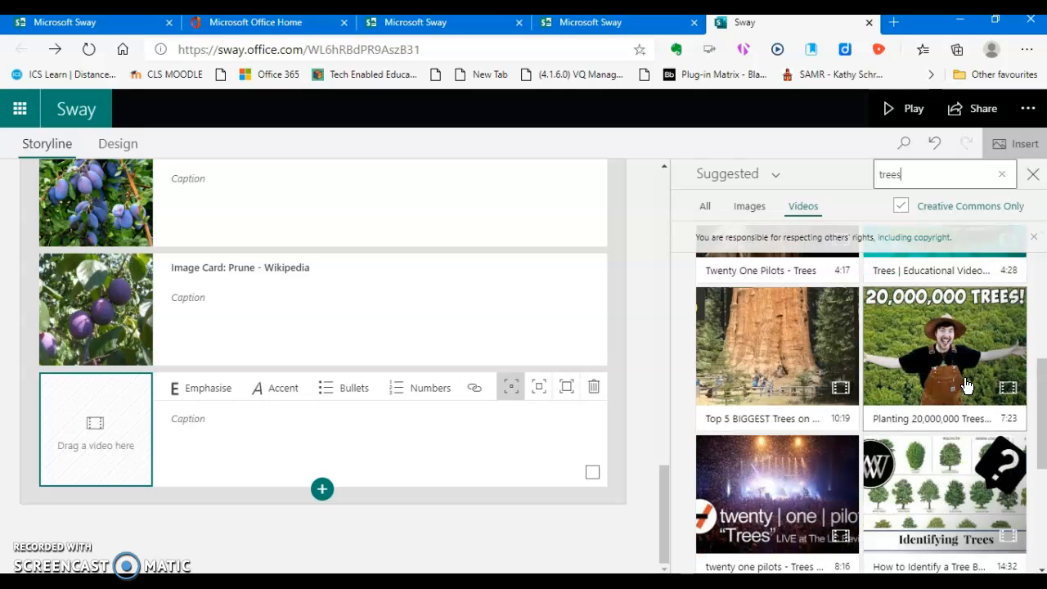
scroll(966, 385, down, 1)
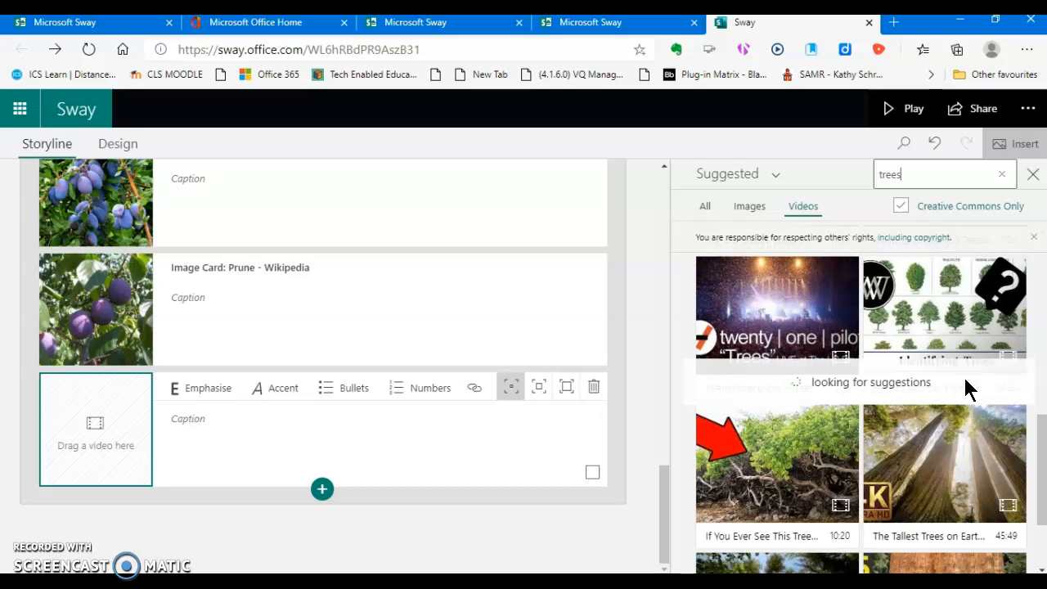
scroll(965, 379, up, 2)
click(953, 314)
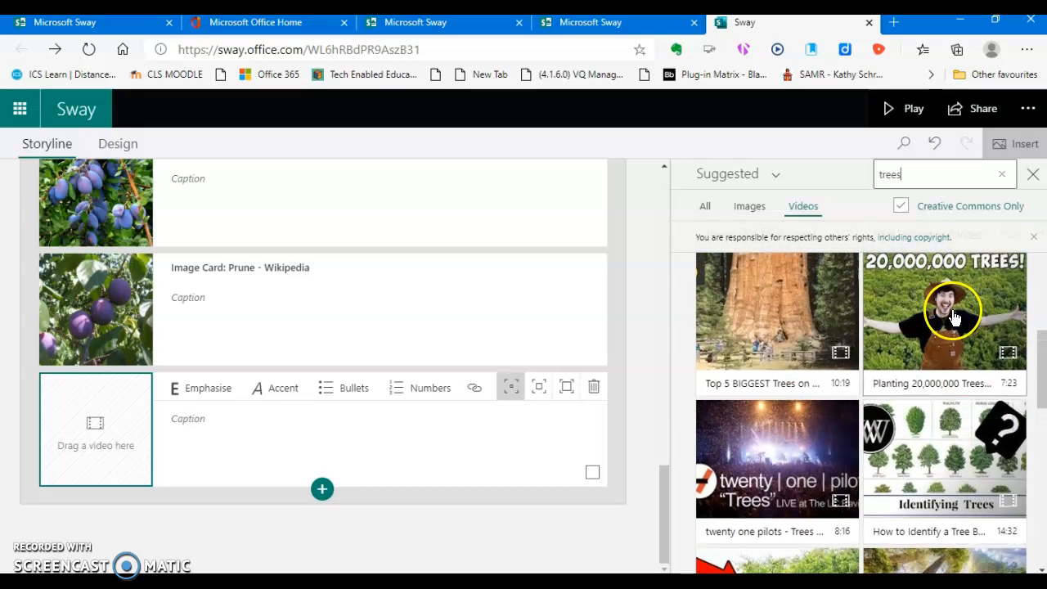
drag(941, 324, 122, 432)
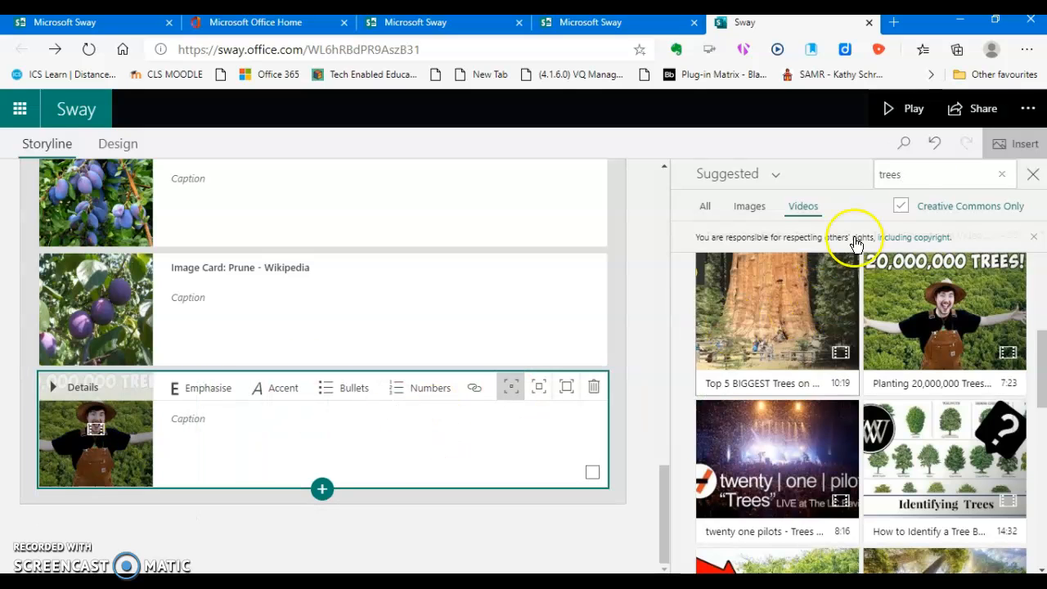
- Play the Sway and review the apple pictures, the "Test 2" section with its plum pictures, and the trees video
click(910, 114)
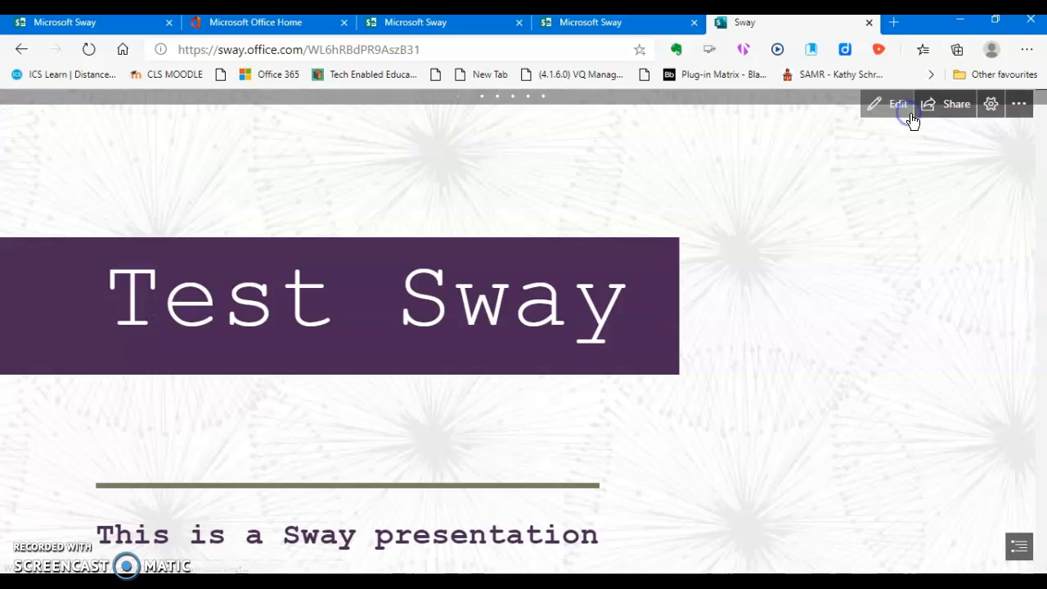
scroll(773, 357, down, 5)
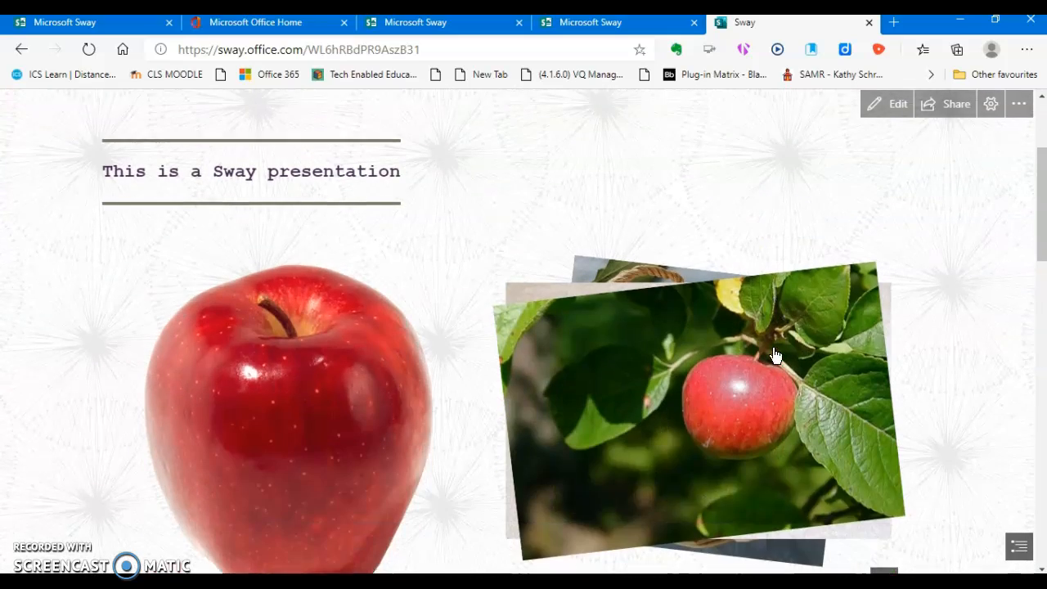
scroll(776, 355, down, 10)
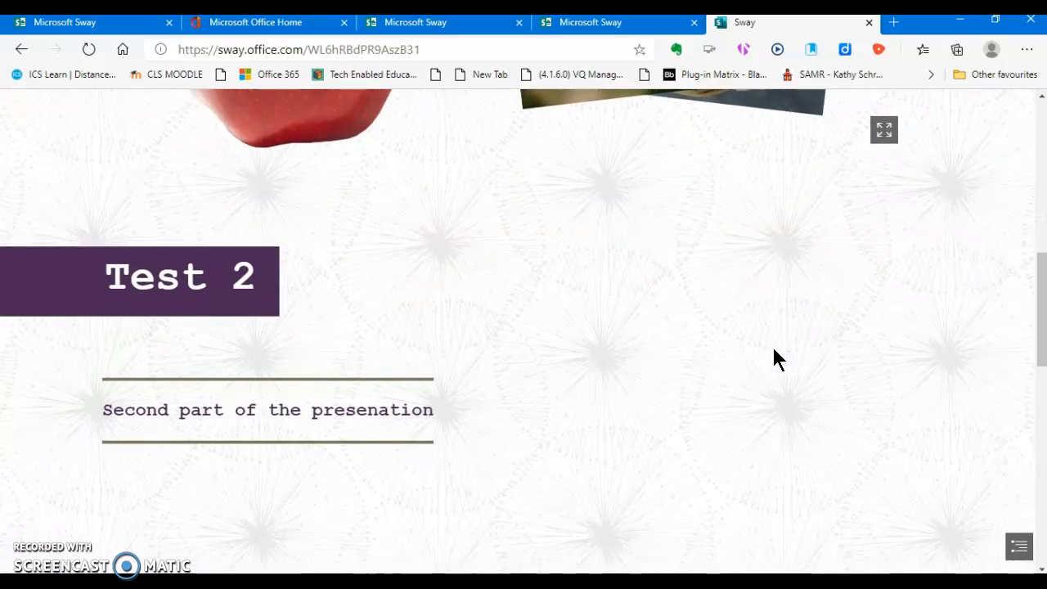
scroll(776, 355, down, 5)
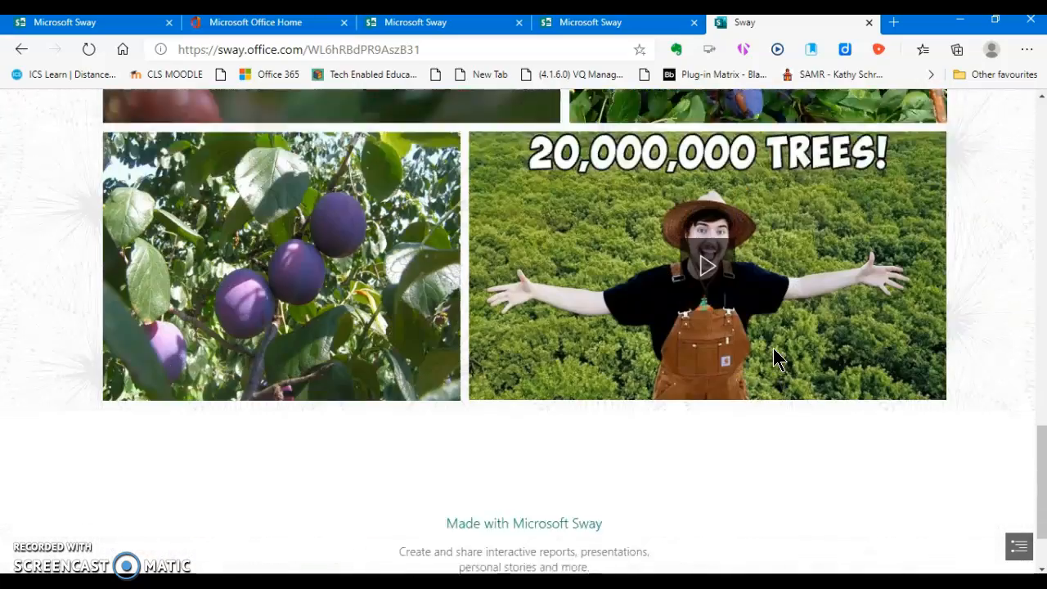
scroll(775, 356, up, 1)
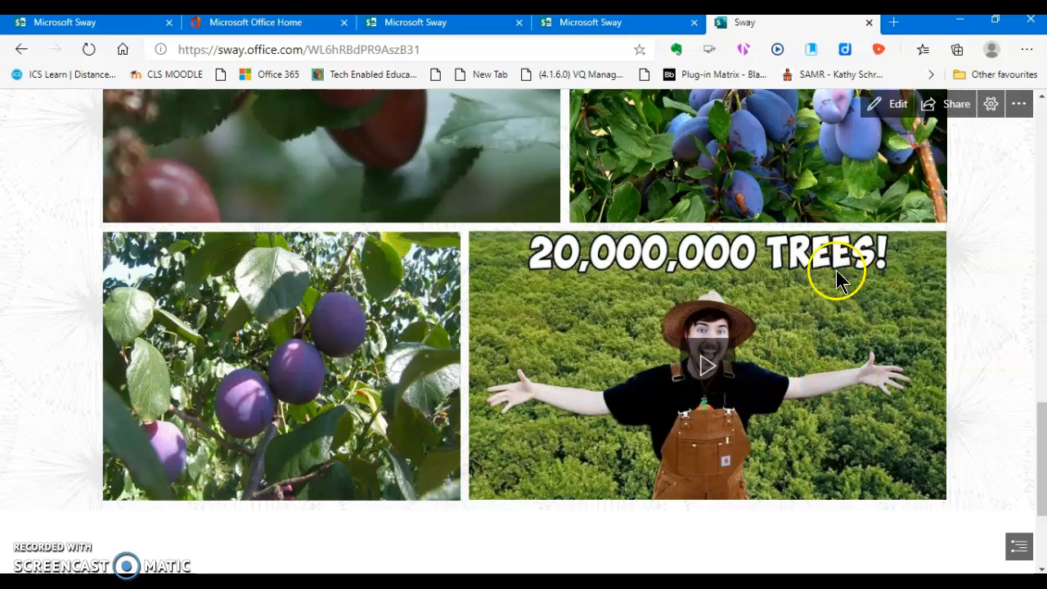
scroll(836, 270, up, 8)
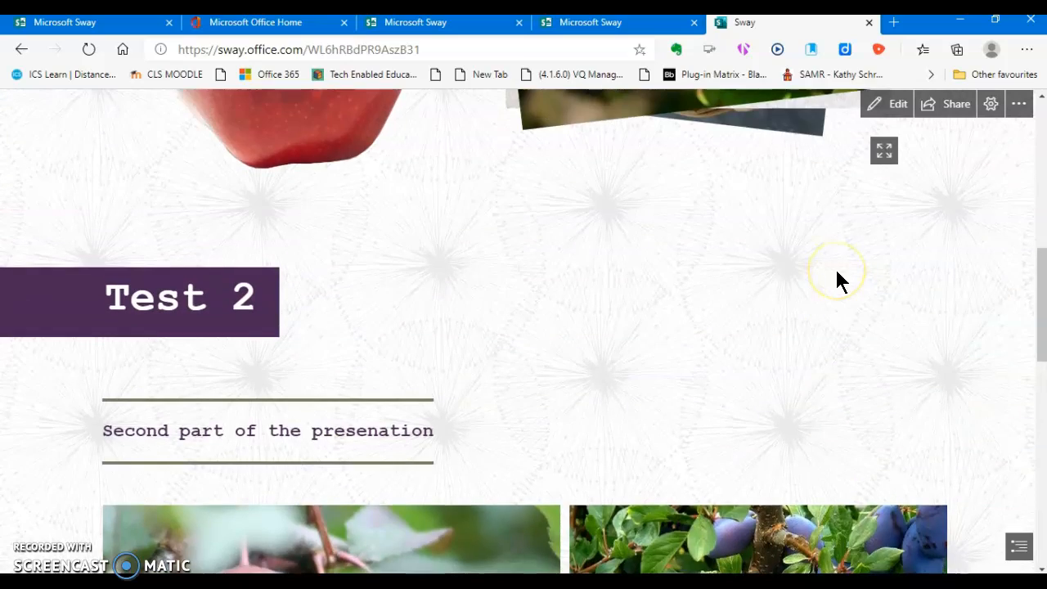
scroll(836, 271, up, 2)
scroll(836, 271, down, 2)
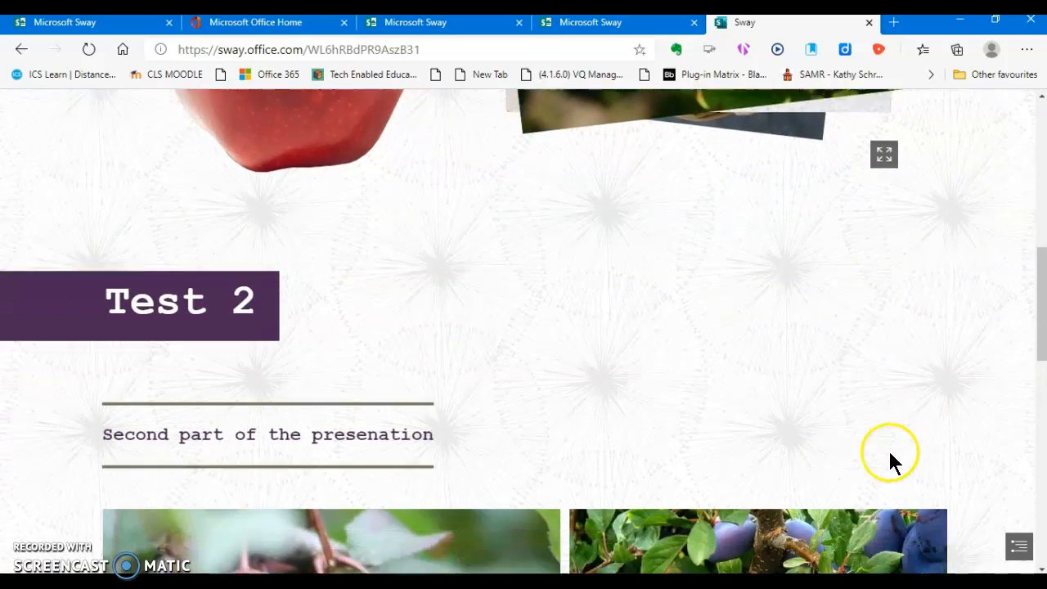
scroll(890, 453, down, 3)
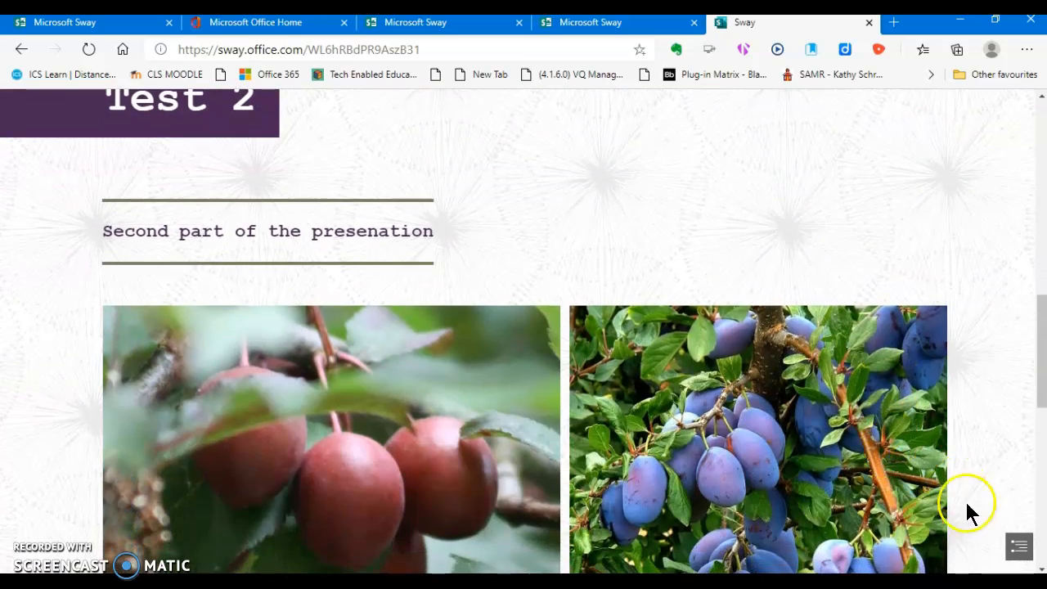
- Use the section navigation to jump to the start of "Test Sway", and return to editing
click(1020, 548)
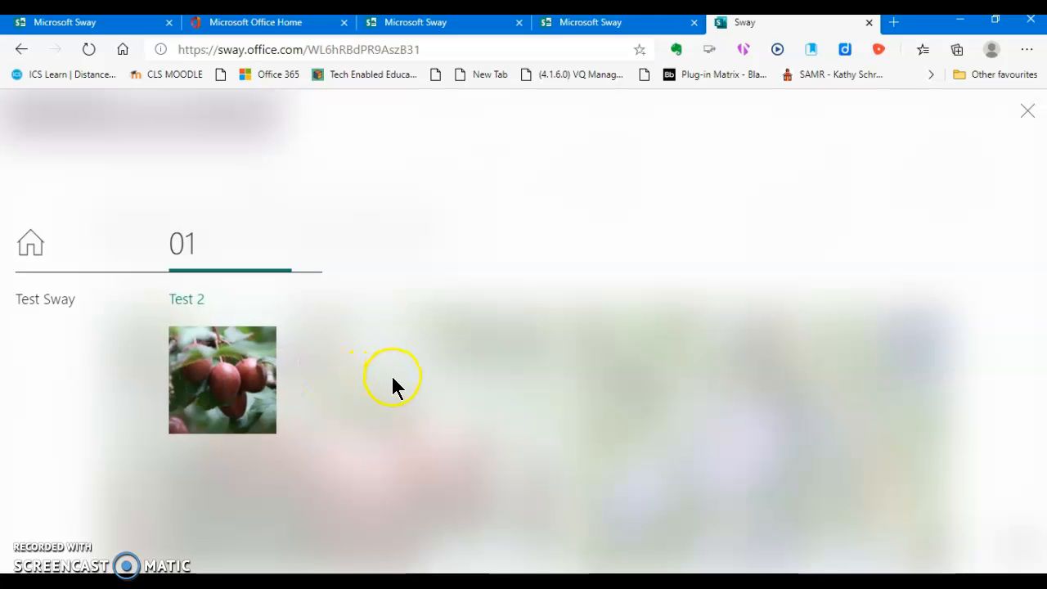
click(28, 247)
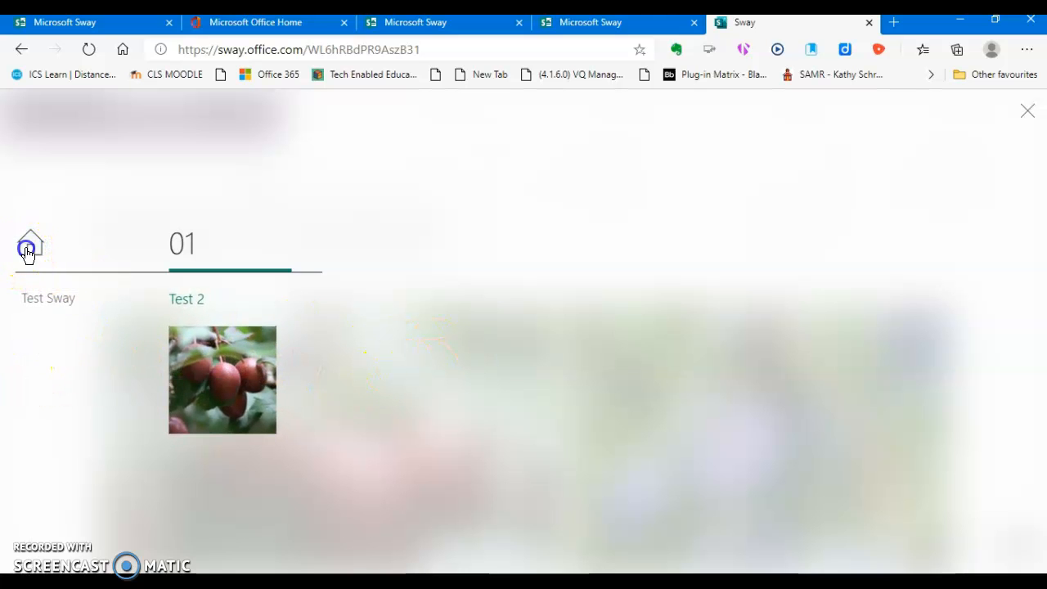
click(220, 392)
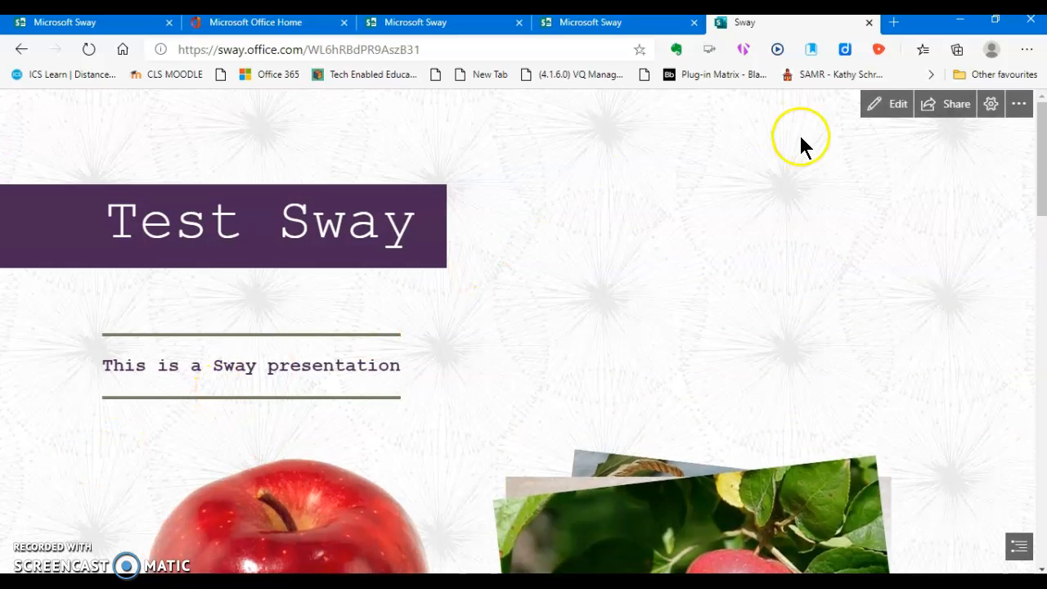
click(882, 108)
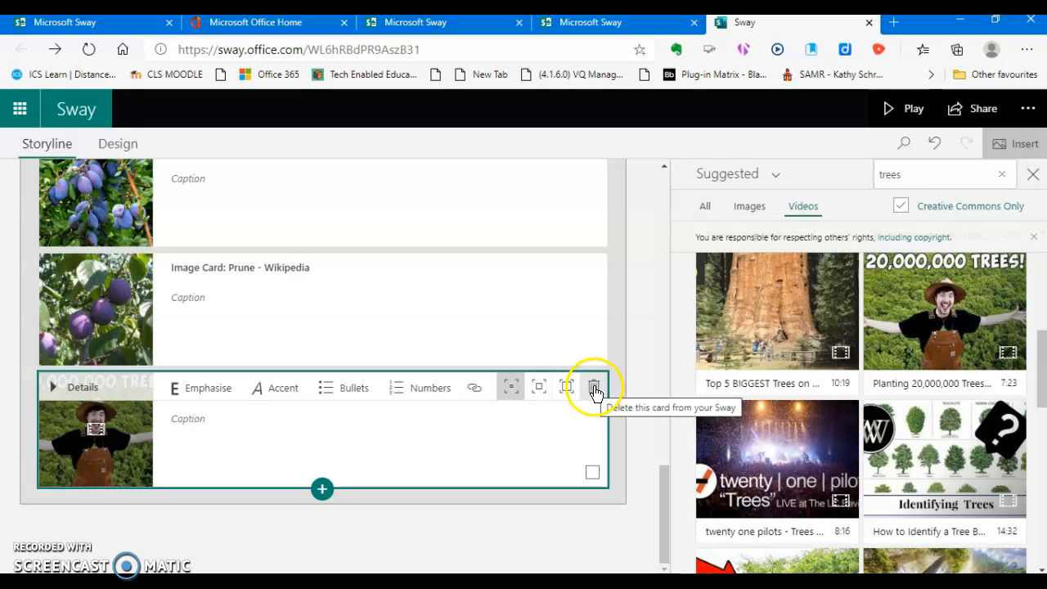
- Review the storyline's text card, apple image card and apple stack down to the start of the "Test 2" section
scroll(528, 263, up, 15)
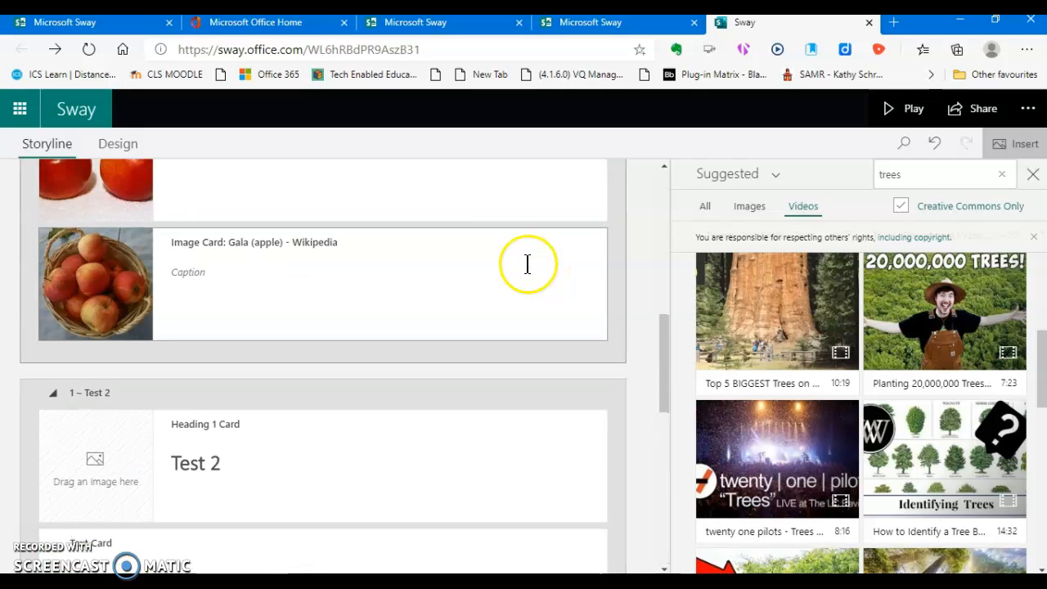
scroll(527, 263, up, 1)
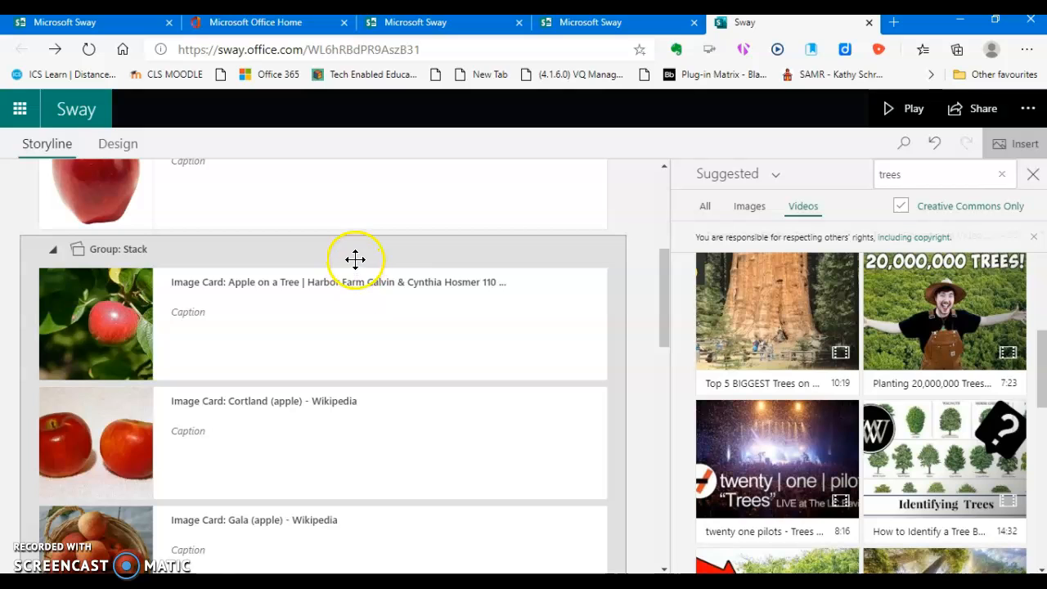
scroll(355, 258, up, 2)
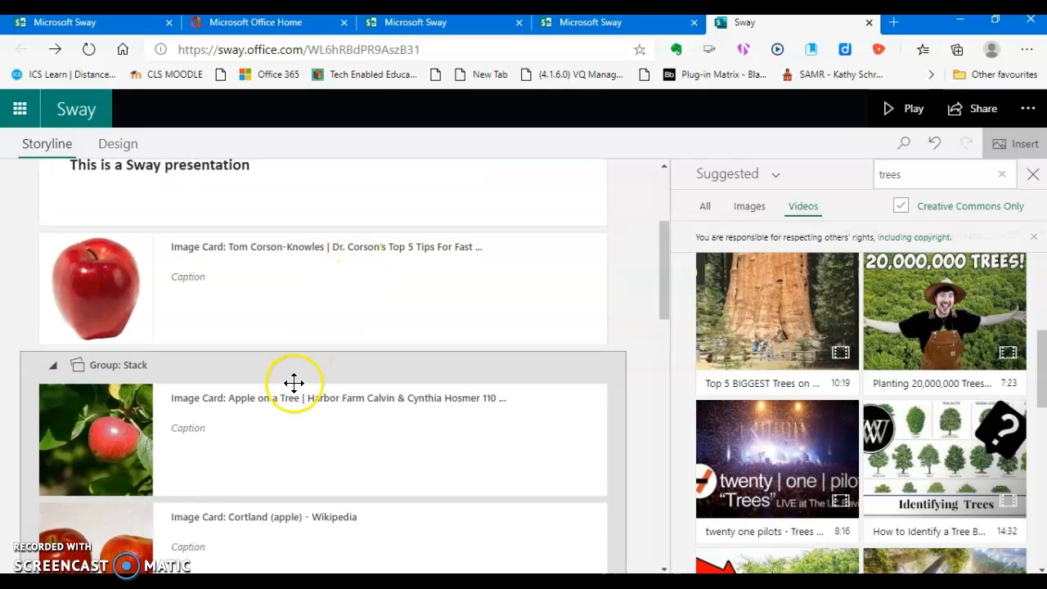
click(207, 292)
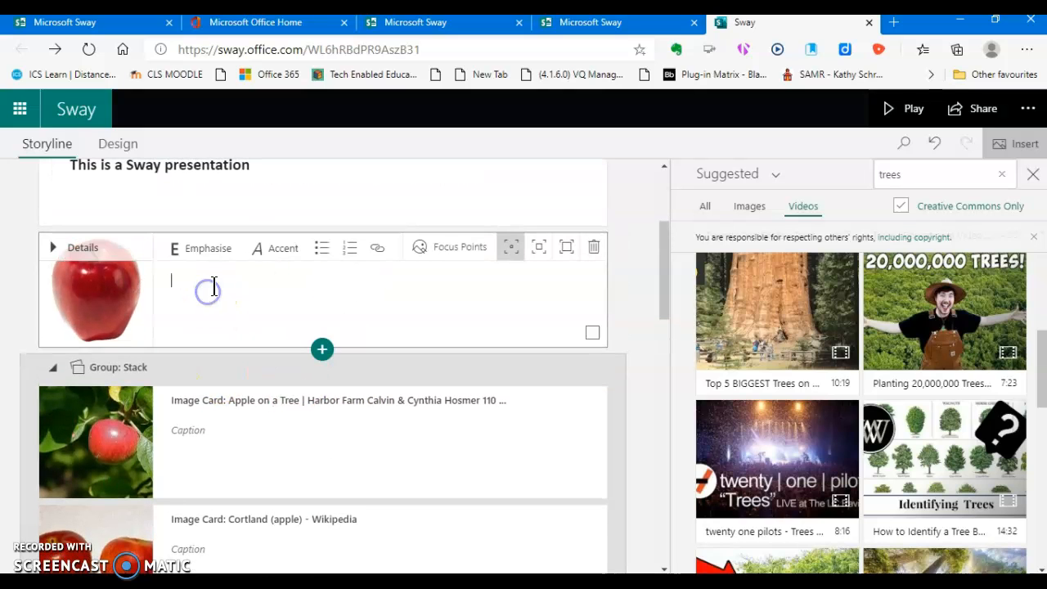
scroll(316, 283, up, 2)
click(318, 290)
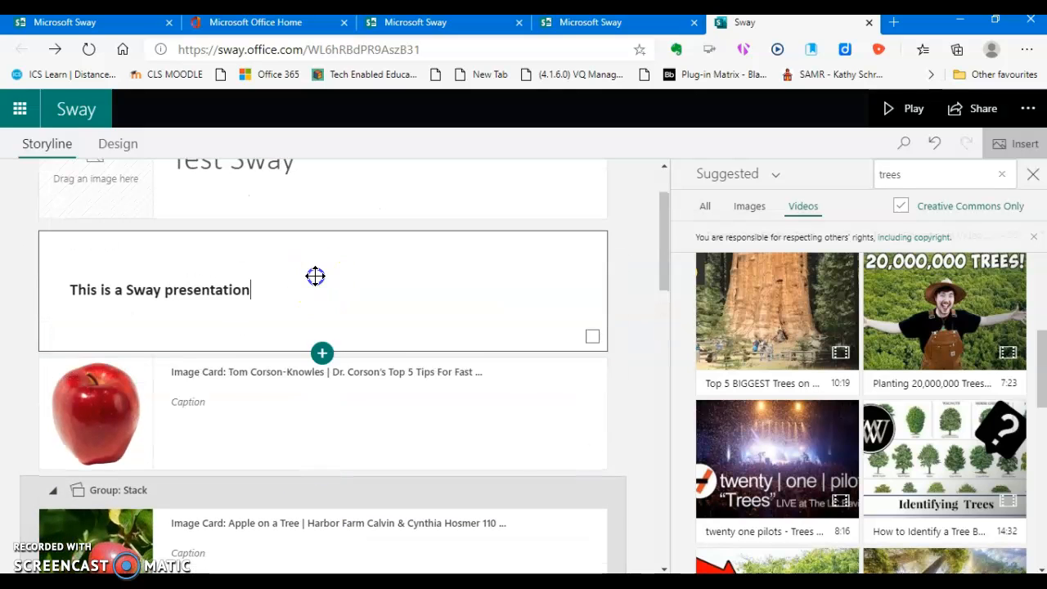
scroll(315, 276, down, 5)
scroll(315, 276, down, 1)
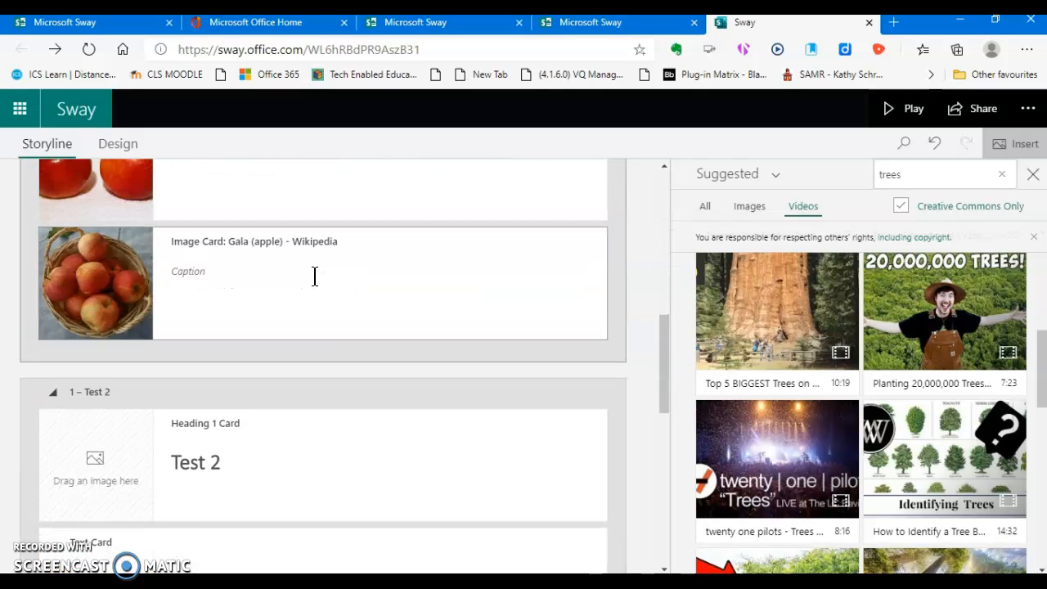
click(292, 285)
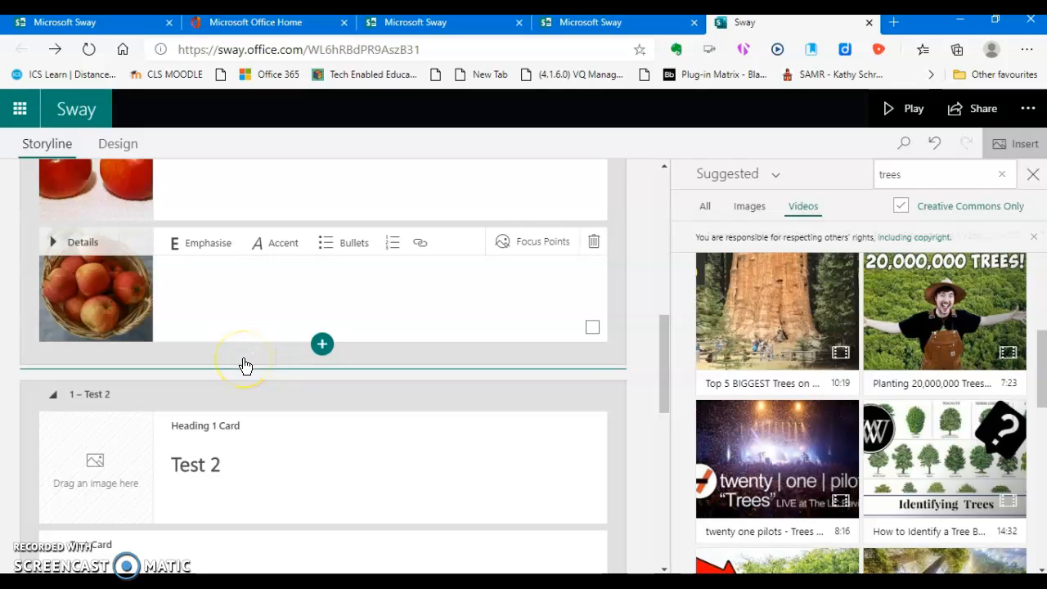
- Close the video suggestions and look over the storyline from the "Test 2" cards back up to the title card
click(1033, 174)
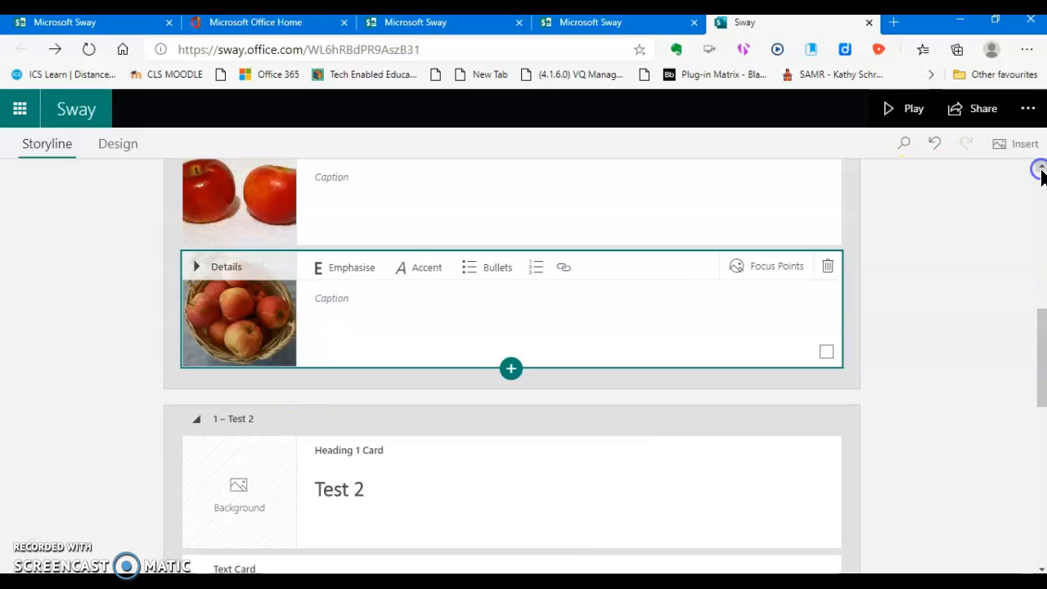
scroll(669, 370, down, 5)
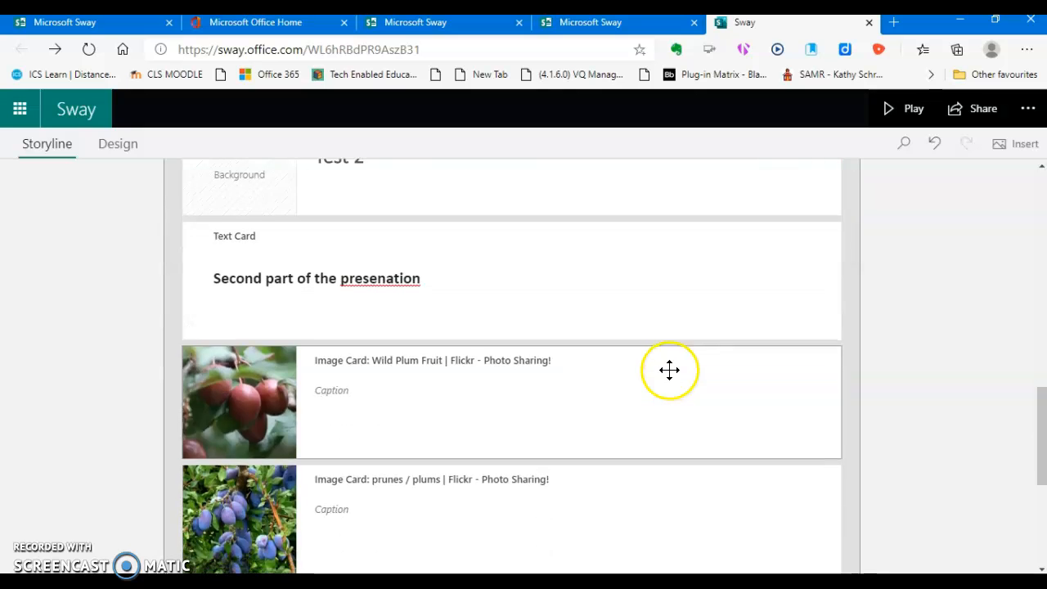
scroll(669, 370, up, 10)
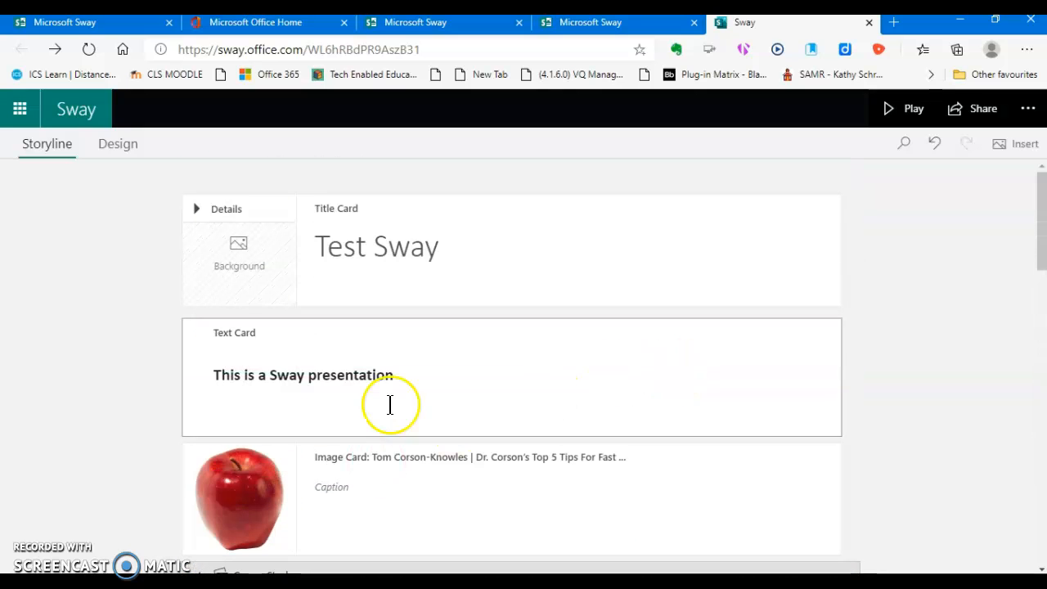